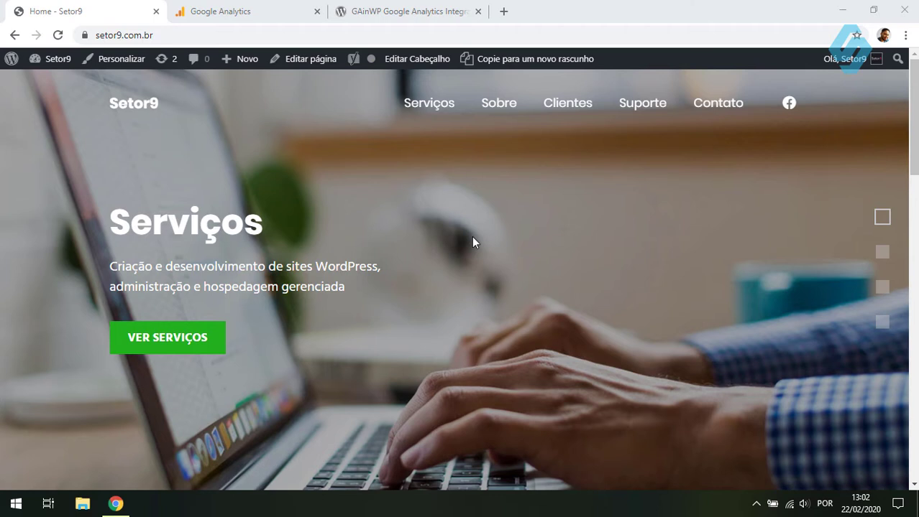
Switch to Google Analytics and review the properties and views available under the Setor9 account.
left_click(255, 13)
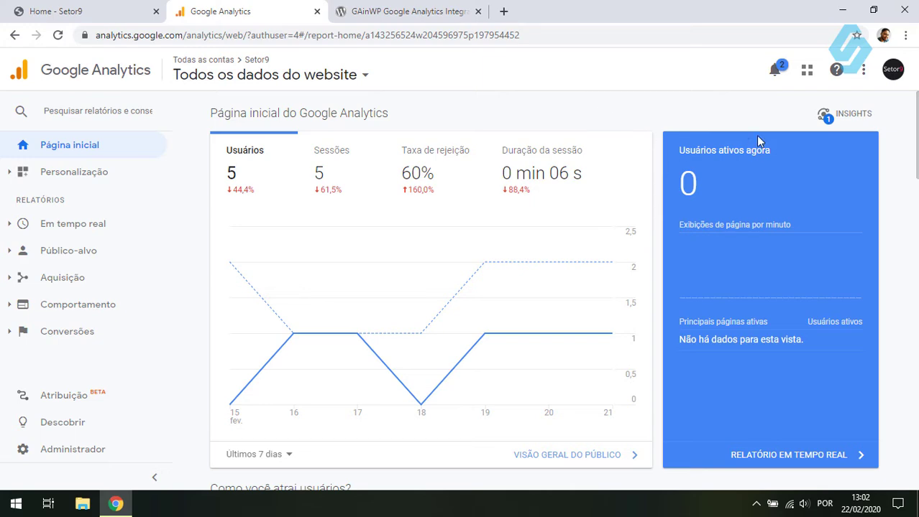
left_click(302, 75)
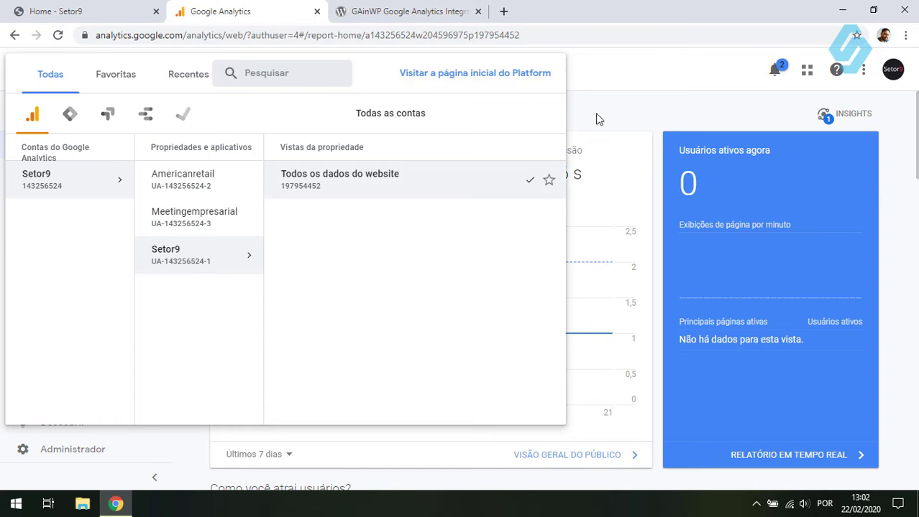
left_click(663, 97)
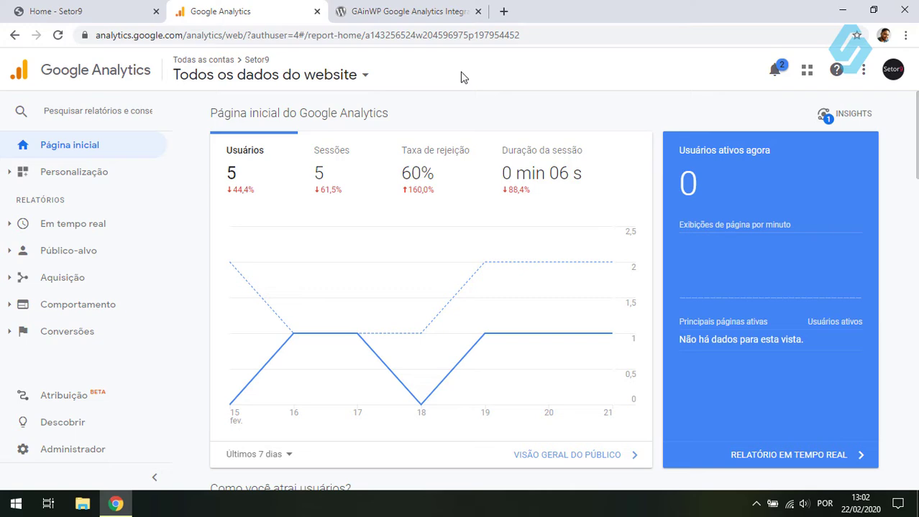
Review the description and details of GAinWP Google Analytics Integration for WordPress on its WordPress.org page.
left_click(440, 9)
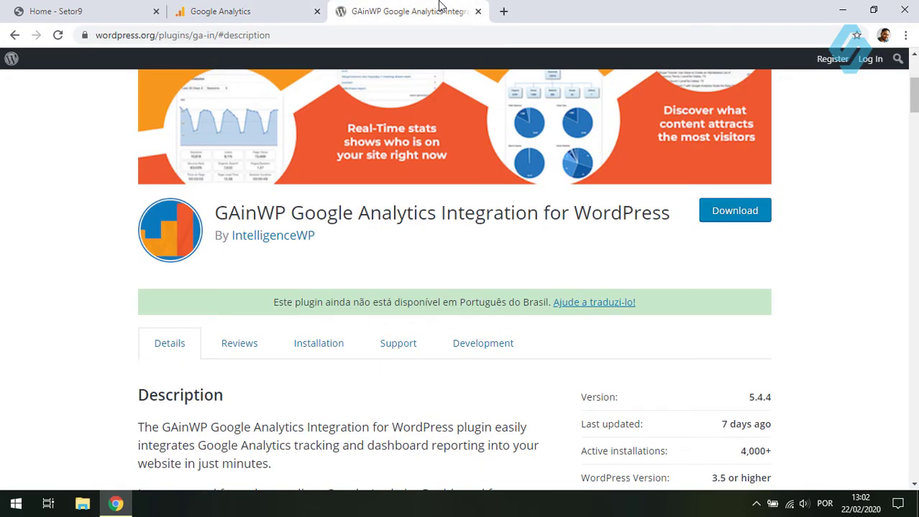
scroll(914, 96, "up", 3)
scroll(914, 96, "down", 2)
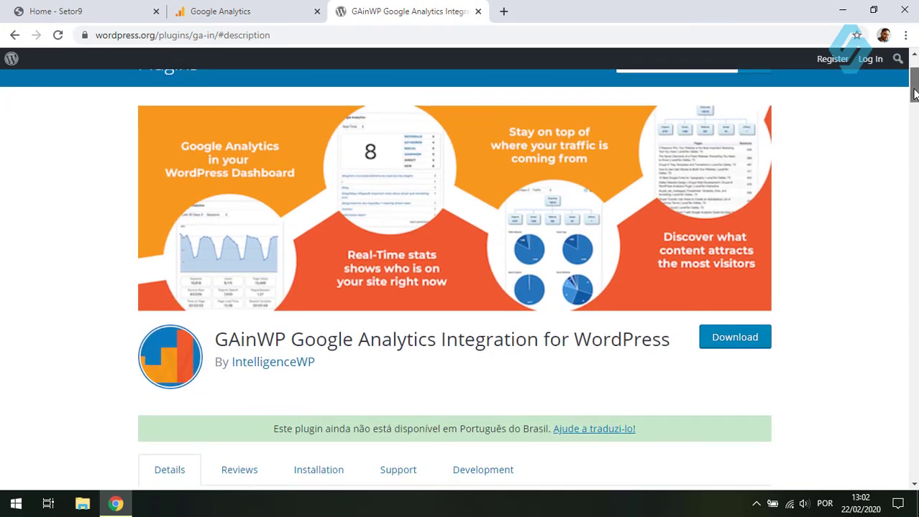
left_click_drag(914, 93, 912, 123)
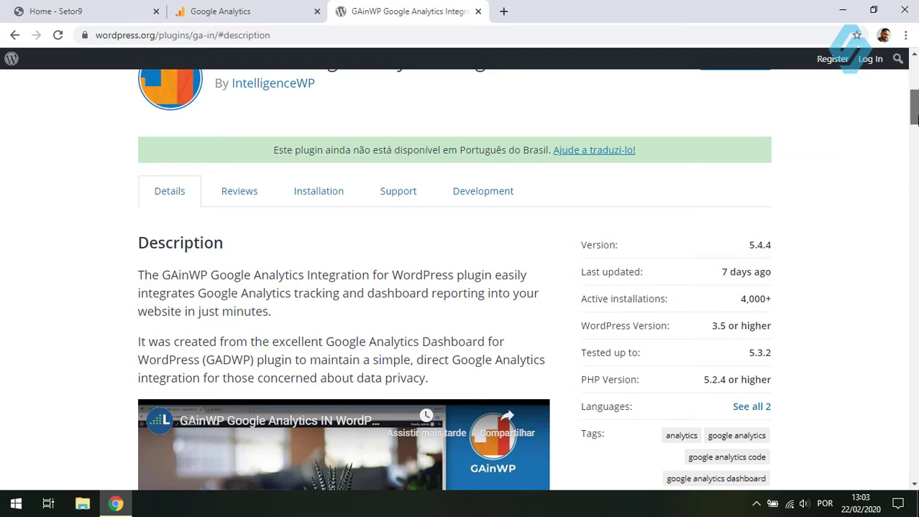
left_click_drag(915, 118, 914, 126)
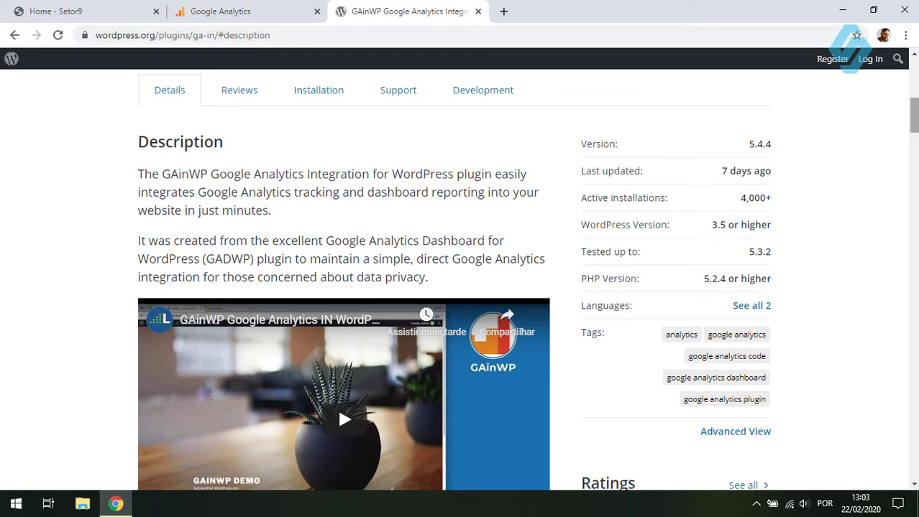
scroll(337, 406, "up", 6)
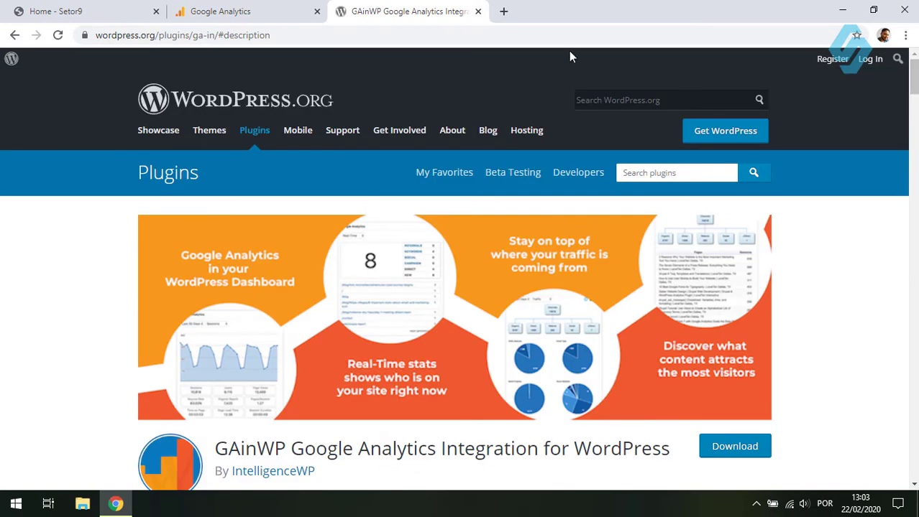
Open the Setor9 site's WordPress dashboard and search the plugins available to install for "gainwp".
left_click(99, 8)
left_click(57, 63)
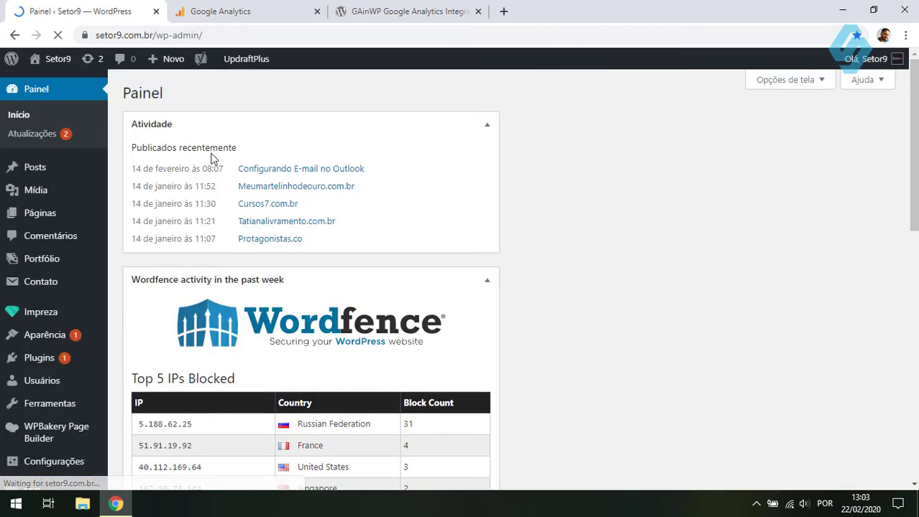
mouse_move(46, 358)
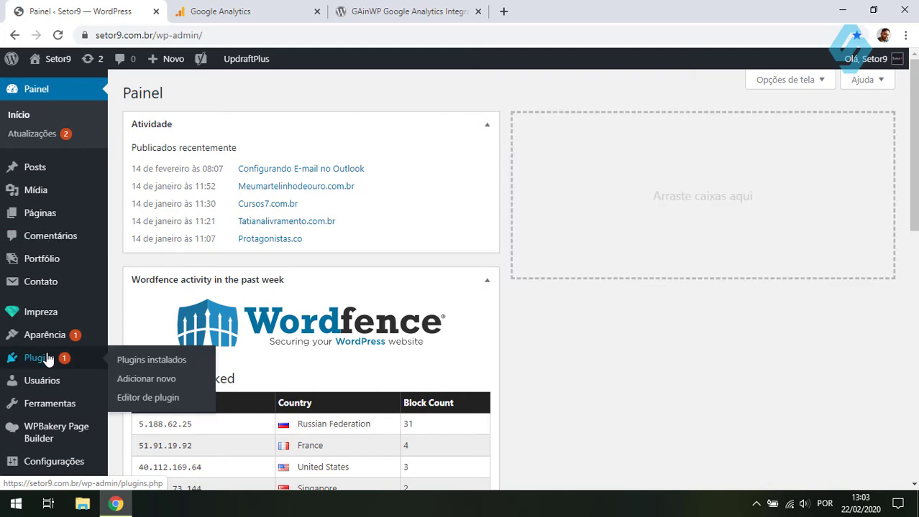
left_click(167, 386)
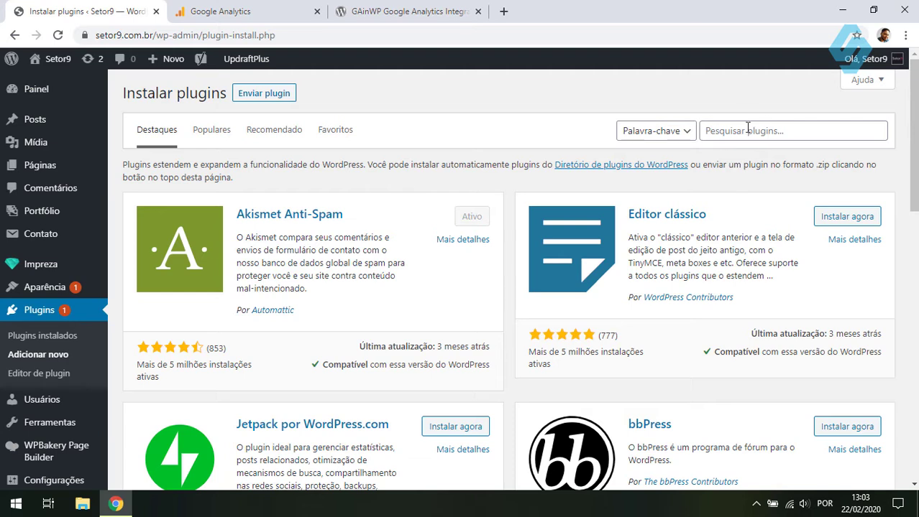
left_click(756, 132)
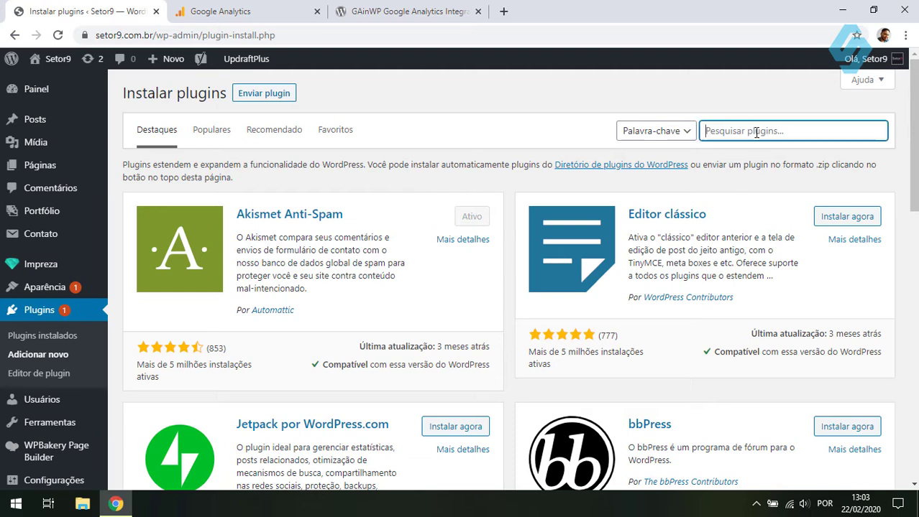
type("gainwp")
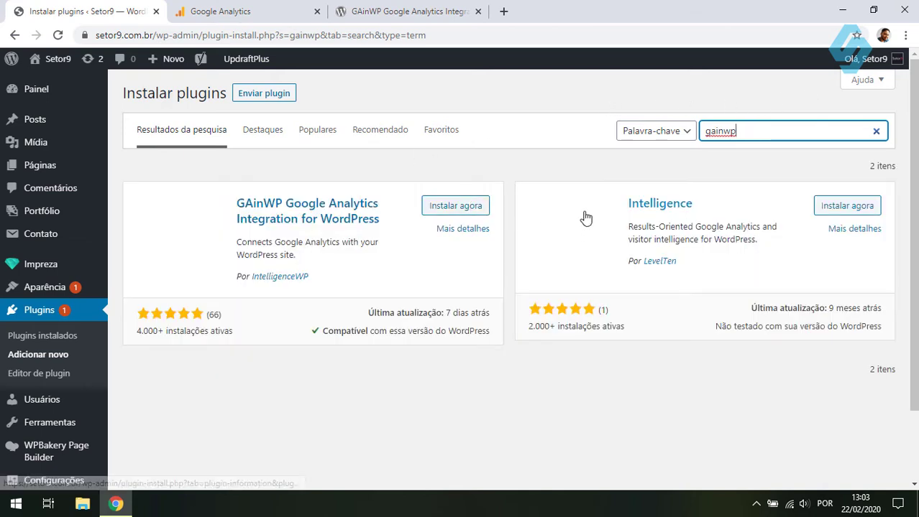
Install and activate GAinWP Google Analytics Integration for WordPress, and locate it among the installed plugins.
left_click(449, 209)
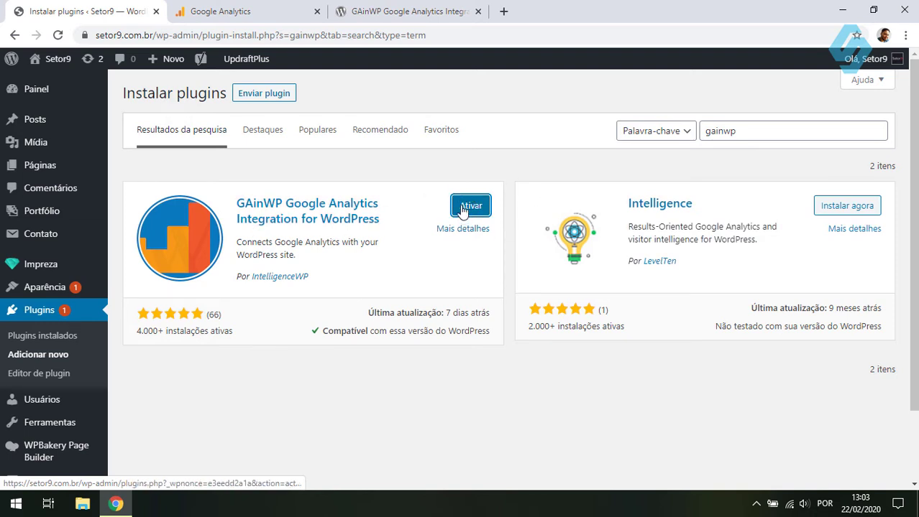
left_click(466, 207)
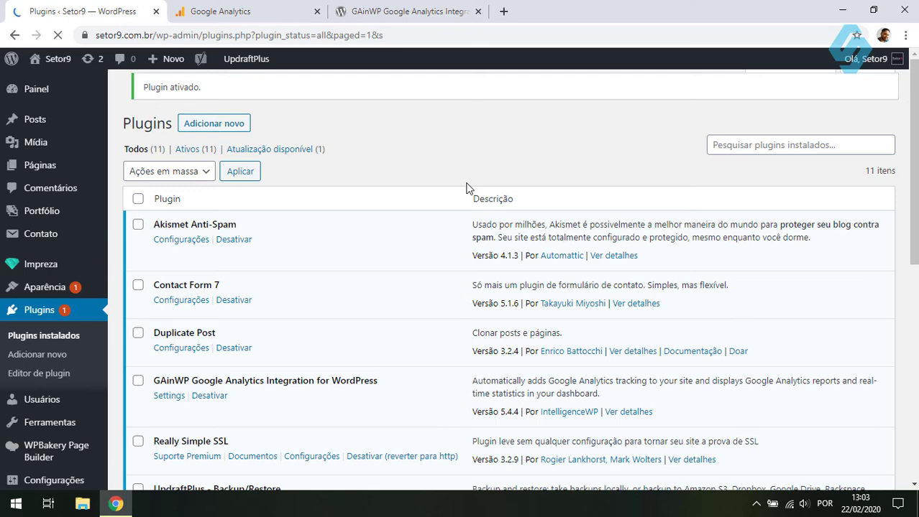
scroll(355, 281, "down", 4)
scroll(353, 303, "up", 2)
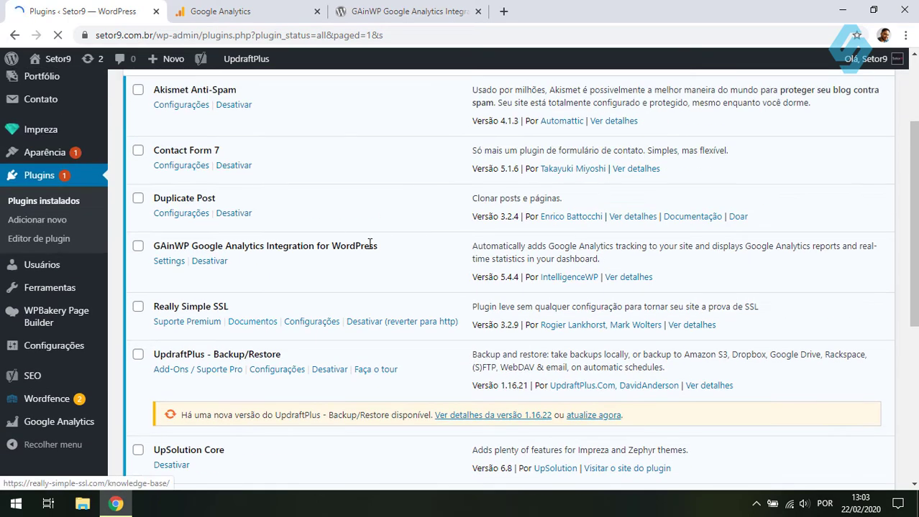
left_click_drag(377, 257, 151, 257)
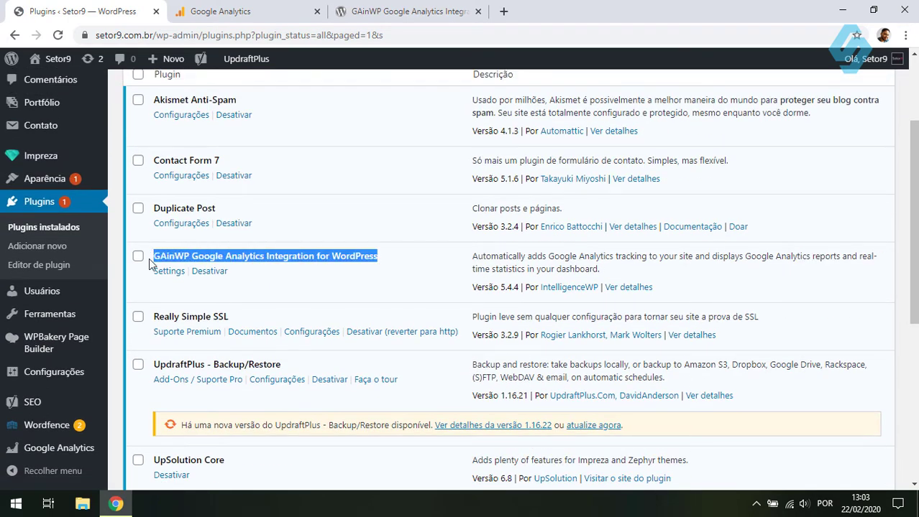
left_click(328, 230)
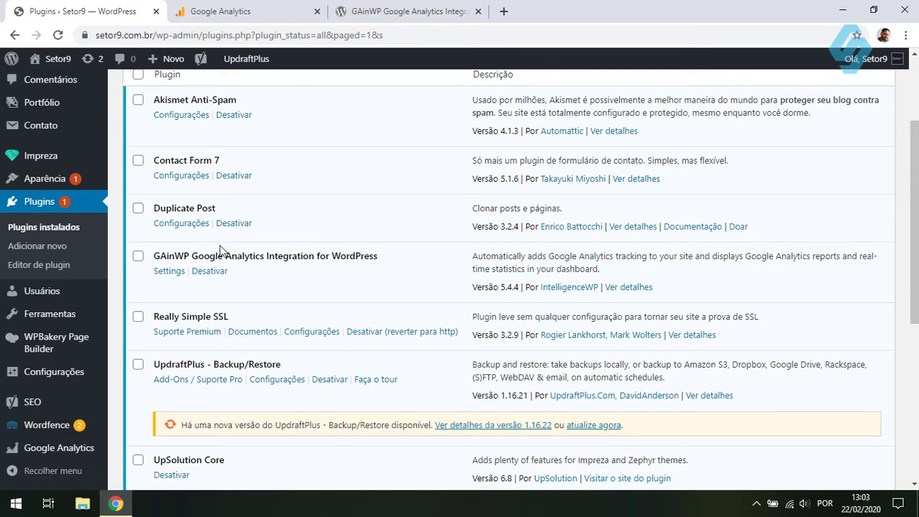
Open the Google Analytics general settings in the WordPress admin and look over its subpages.
scroll(220, 250, "down", 3)
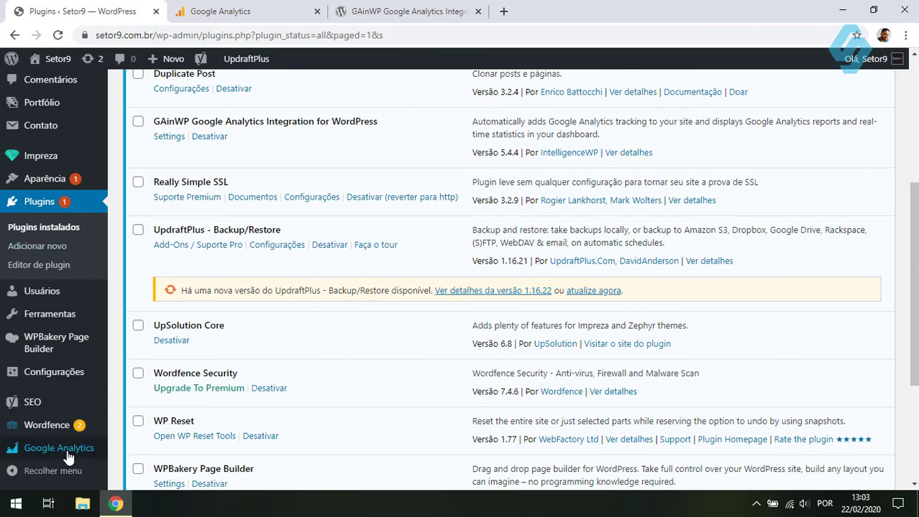
left_click(69, 458)
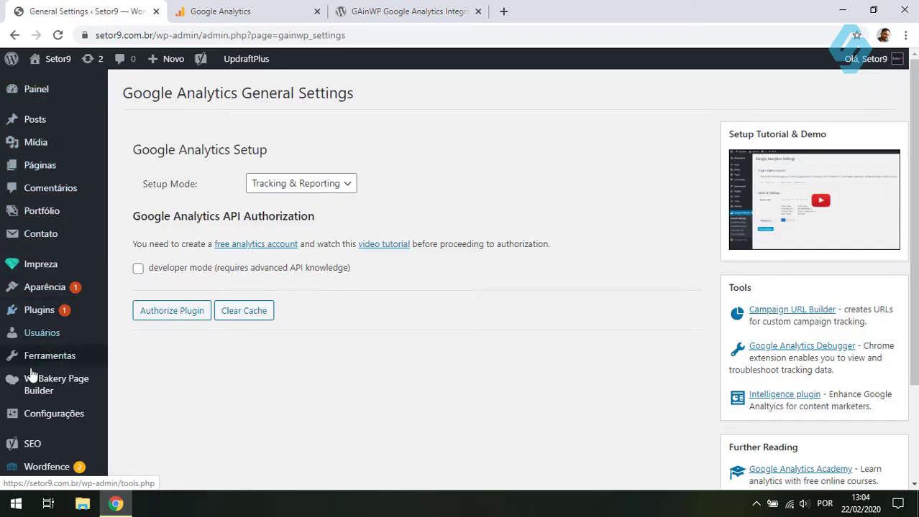
scroll(45, 428, "down", 3)
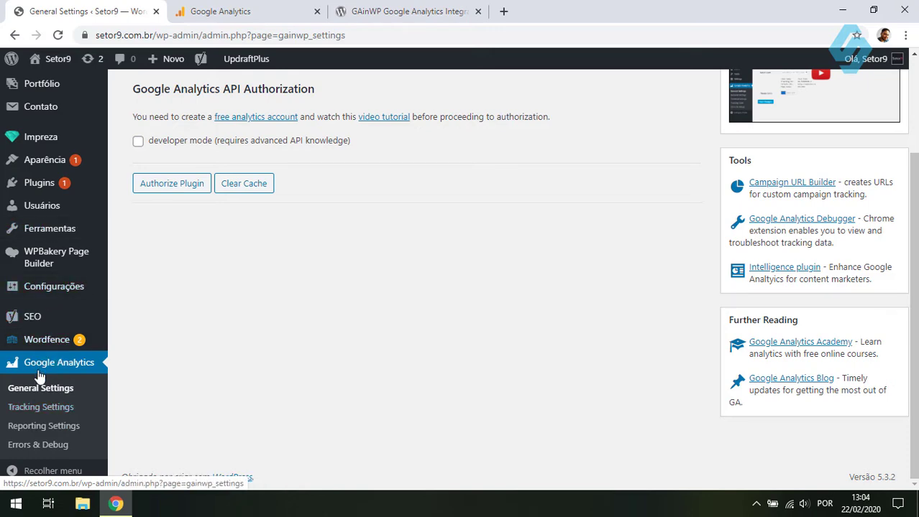
scroll(225, 301, "up", 2)
scroll(224, 300, "up", 1)
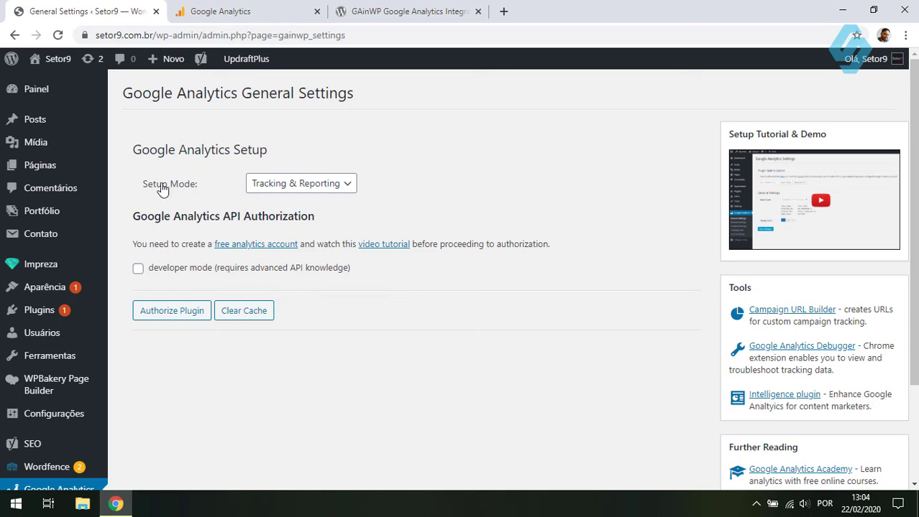
Review the setup mode options and choose Tracking & Reporting for the Google Analytics setup.
left_click(327, 187)
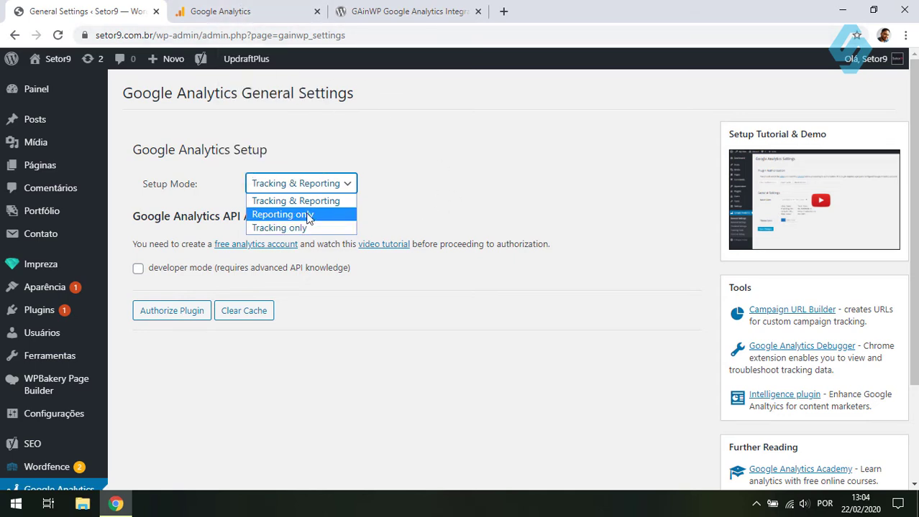
left_click(498, 176)
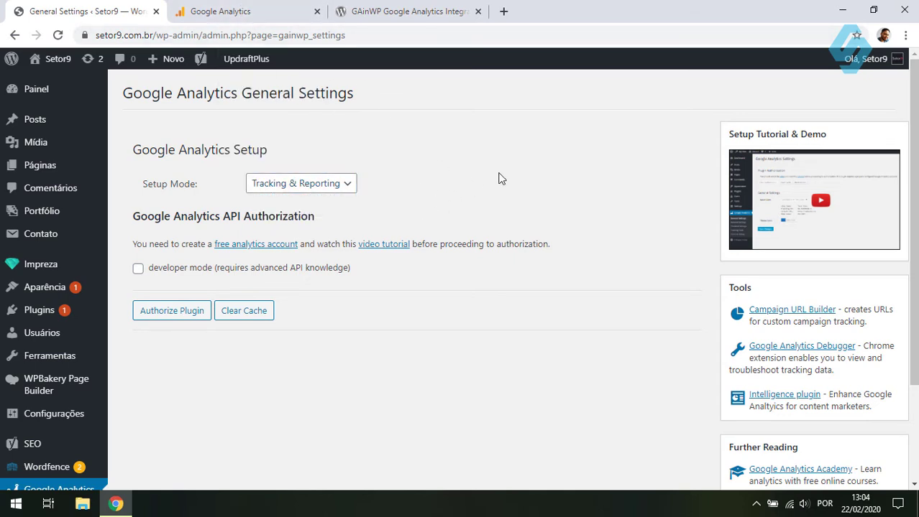
left_click(308, 185)
left_click(294, 200)
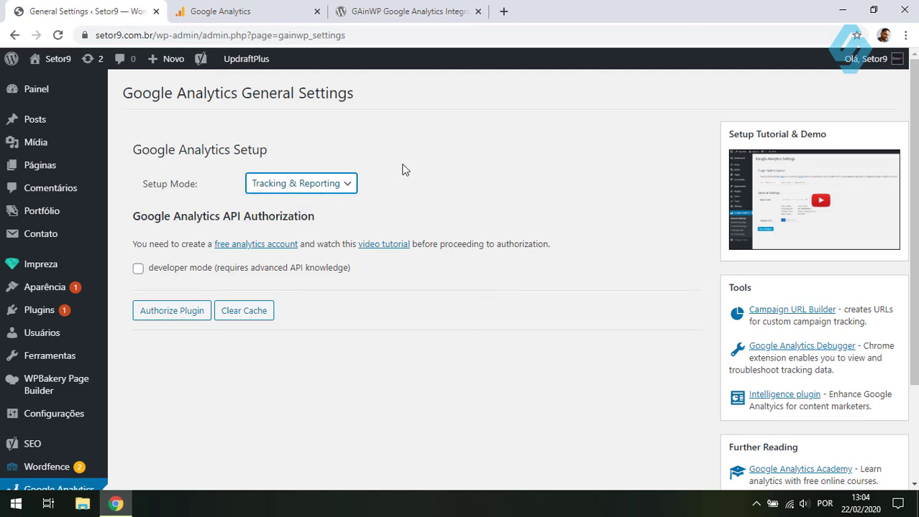
Start authorizing the plugin and request its one-time access code from Google.
left_click(185, 312)
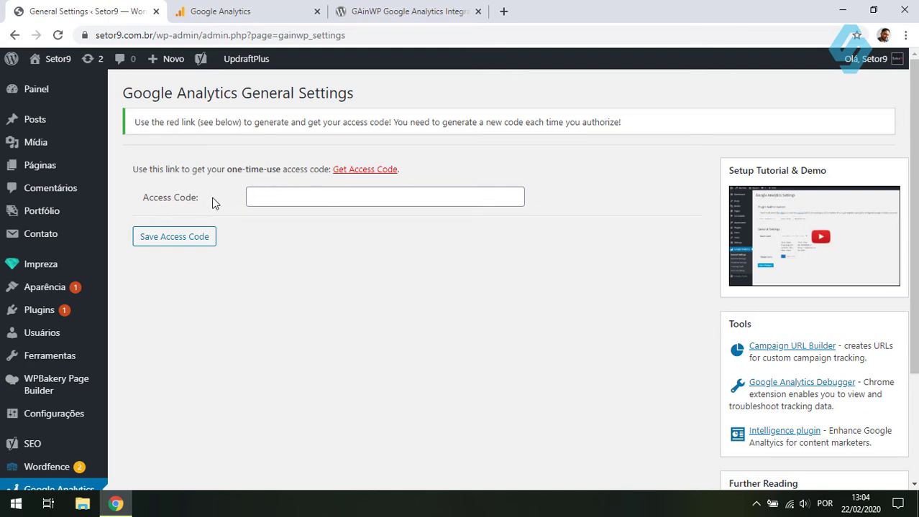
mouse_move(212, 204)
left_mouse_down()
mouse_move(143, 205)
mouse_move(214, 211)
left_mouse_up()
left_click(366, 171)
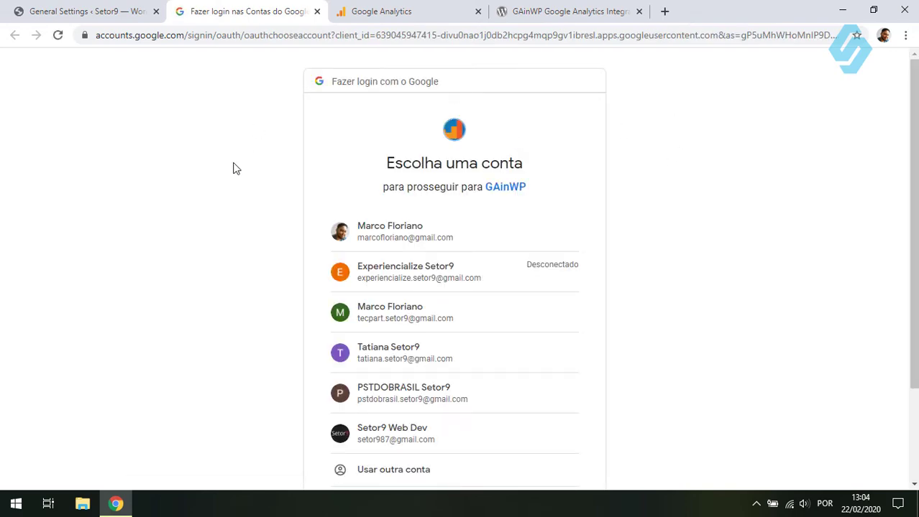
Choose the Setor9 Web Dev Google account to continue to GAinWP.
scroll(717, 179, "down", 3)
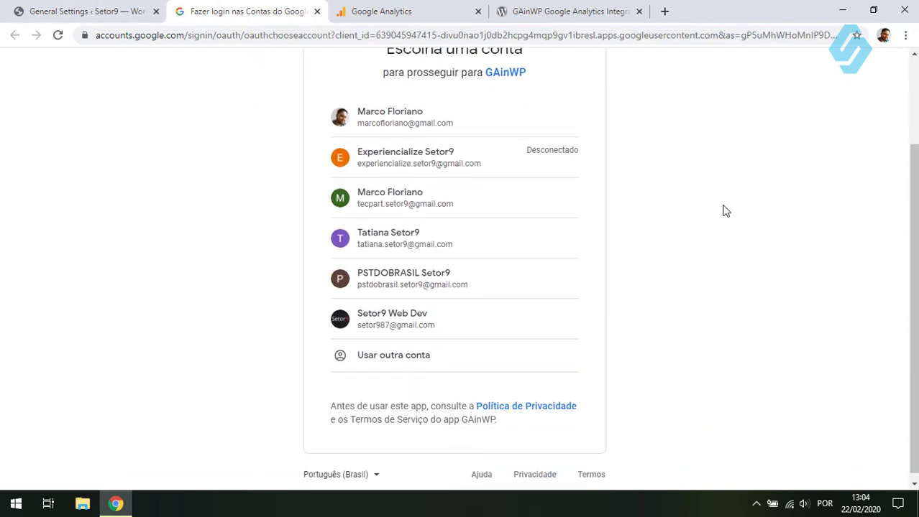
scroll(647, 237, "up", 2)
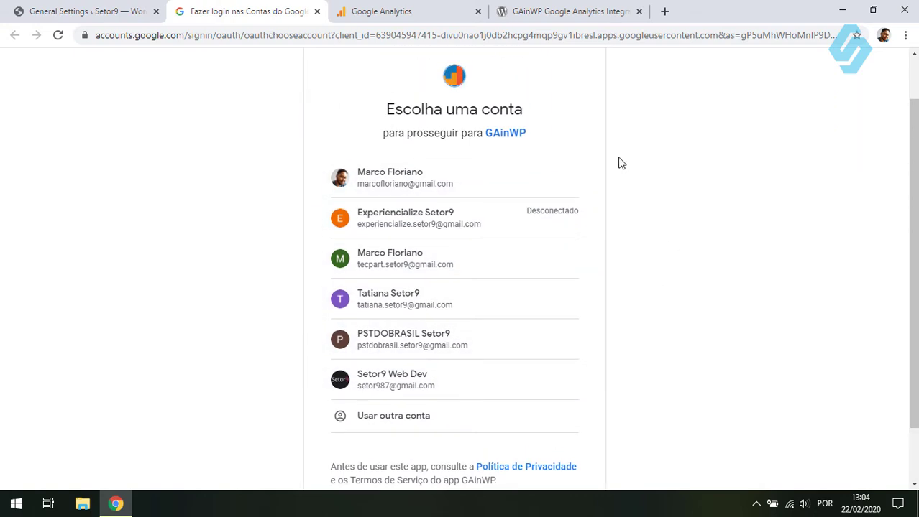
left_click(85, 15)
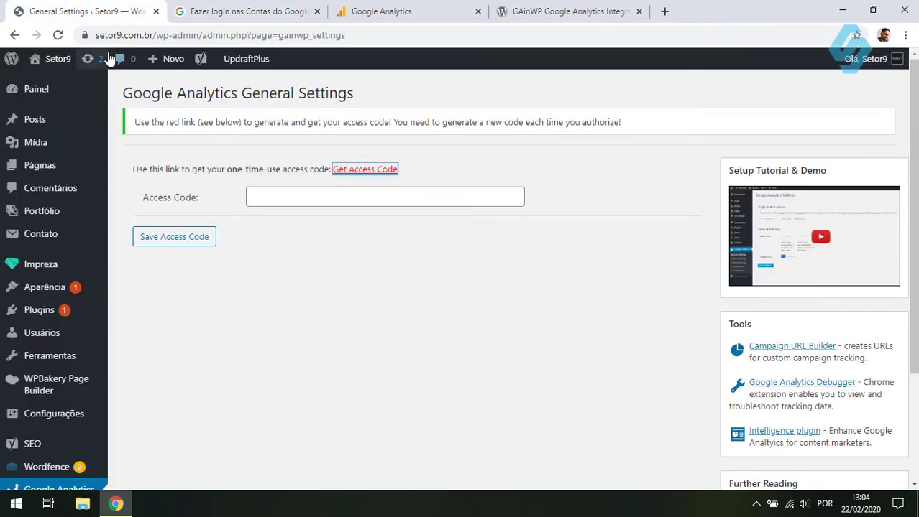
left_click(238, 9)
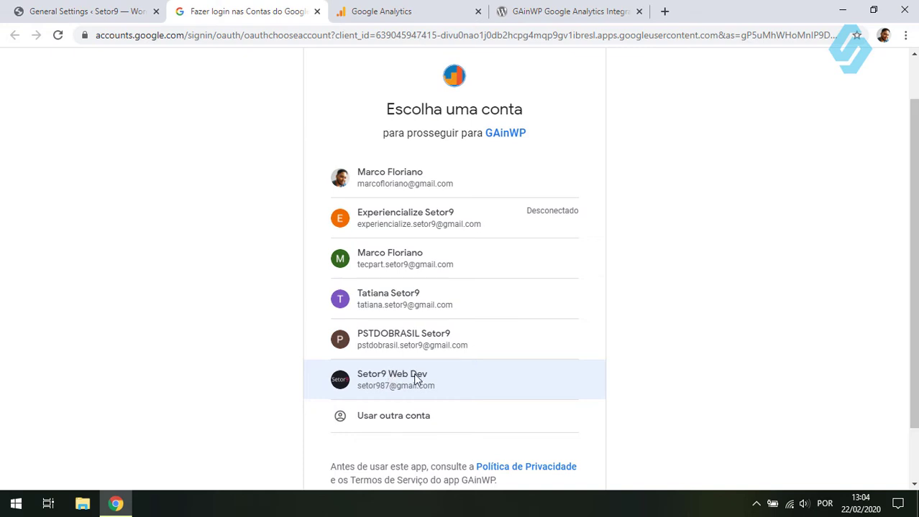
left_click(395, 375)
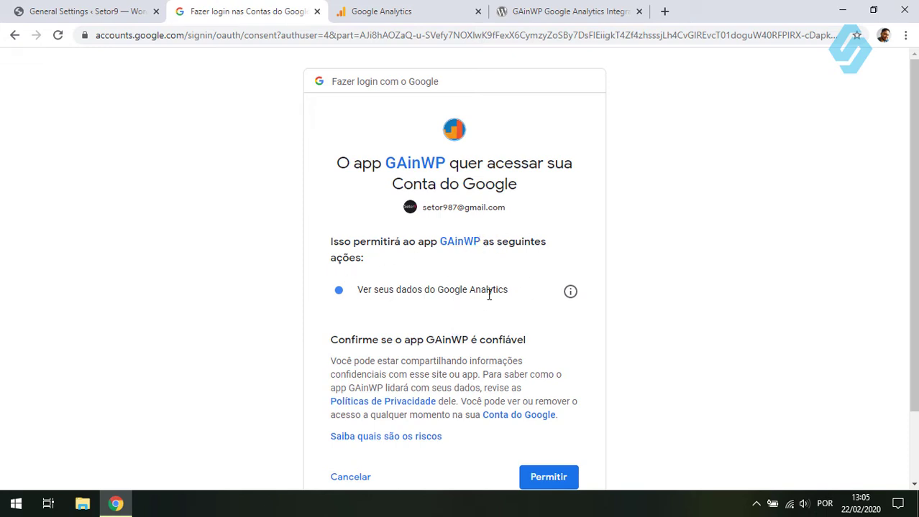
Allow GAinWP to view the account's Google Analytics data and copy the generated access code.
scroll(495, 295, "down", 1)
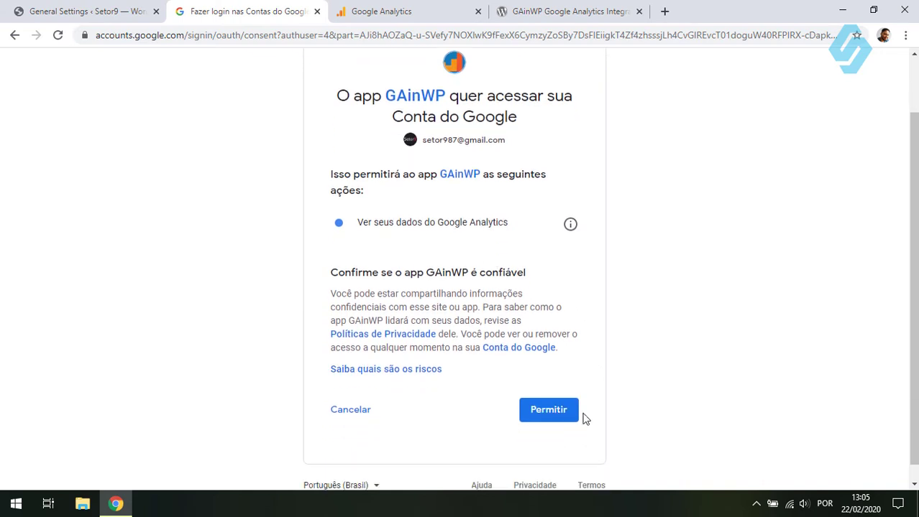
left_click(572, 412)
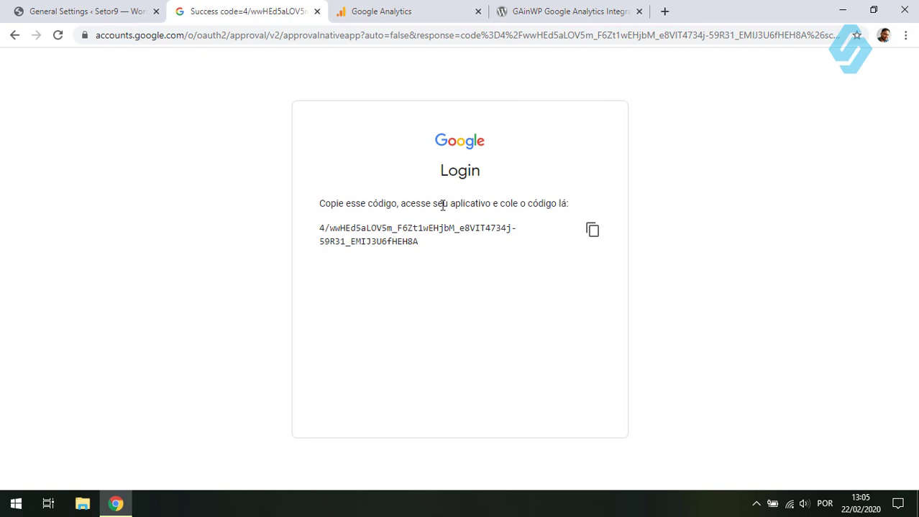
left_click(592, 233)
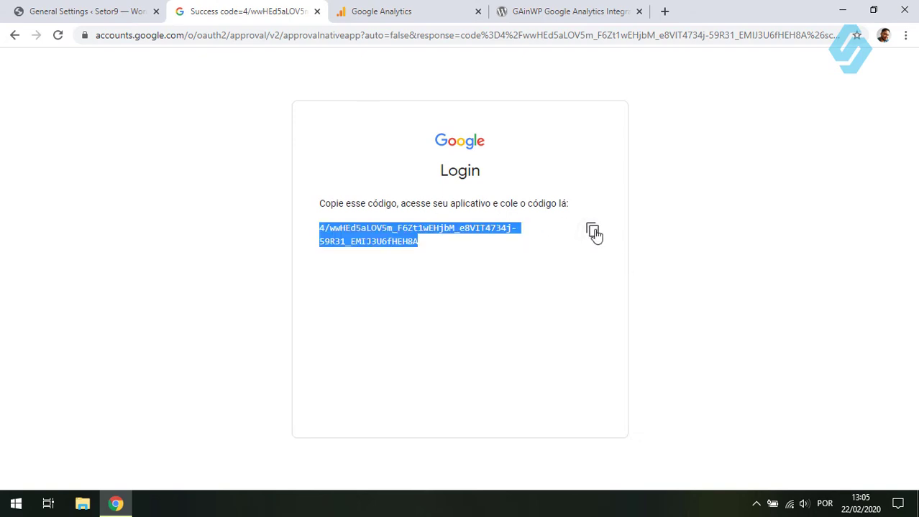
Paste the copied one-time access code into the plugin's Access Code field on the WordPress site and save it.
left_click(122, 9)
left_click(273, 194)
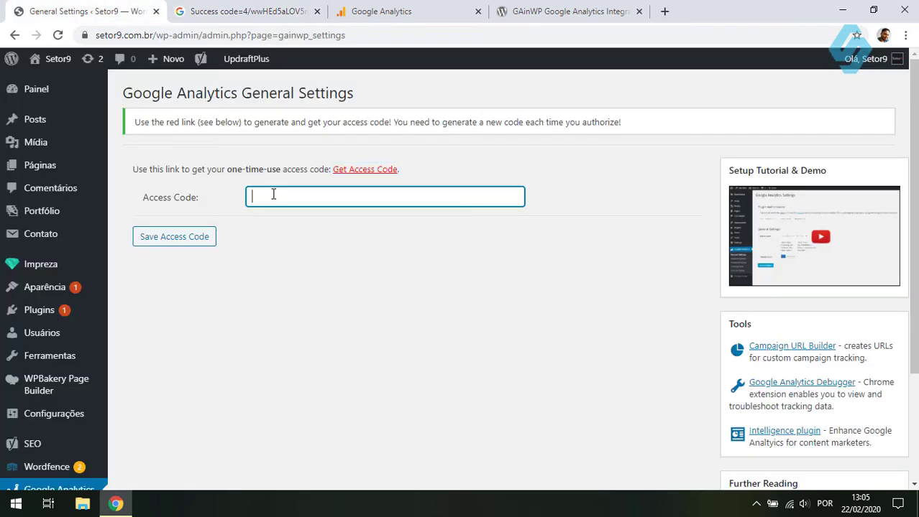
right_click(273, 194)
left_click(333, 300)
left_click(174, 237)
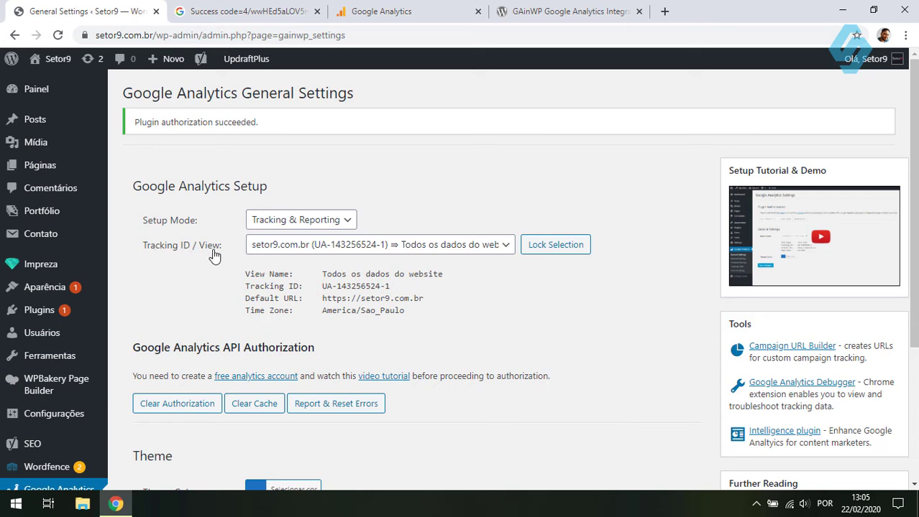
Compare the plugin's Tracking ID / View options with the properties listed in the Google Analytics account.
left_click(496, 248)
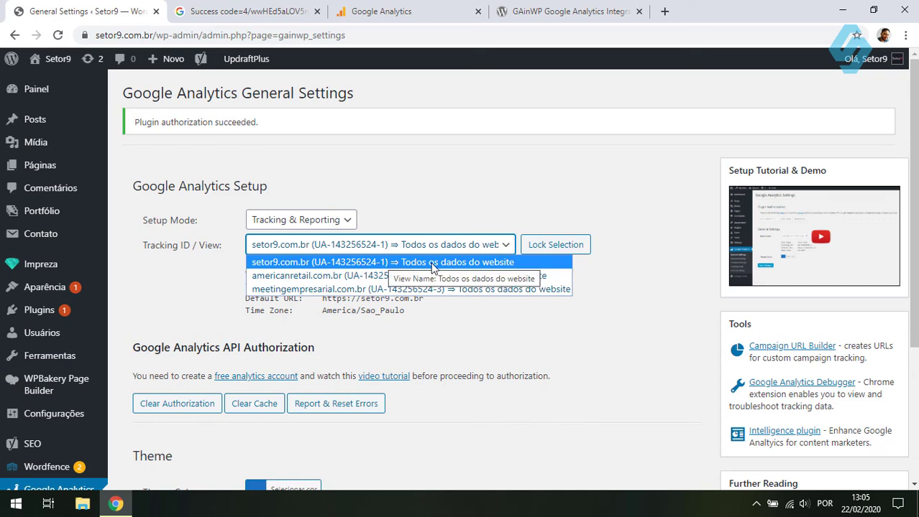
left_click(480, 190)
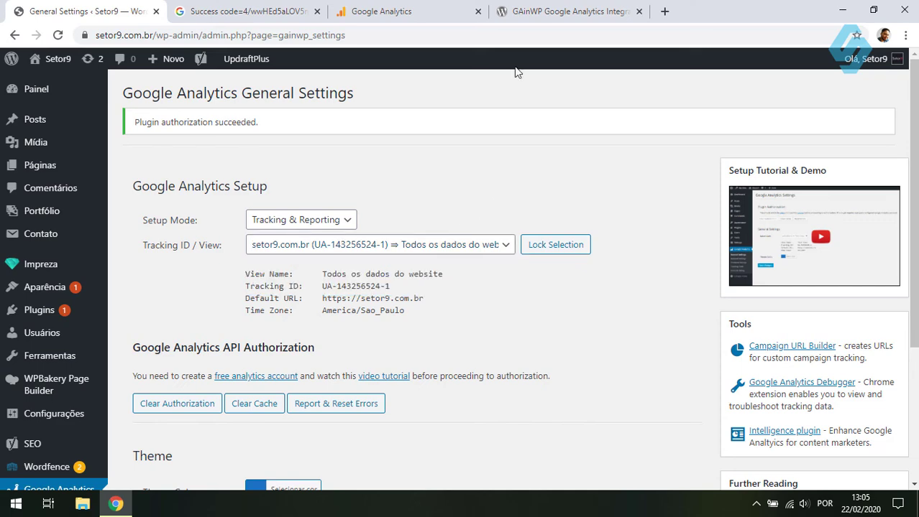
left_click(402, 11)
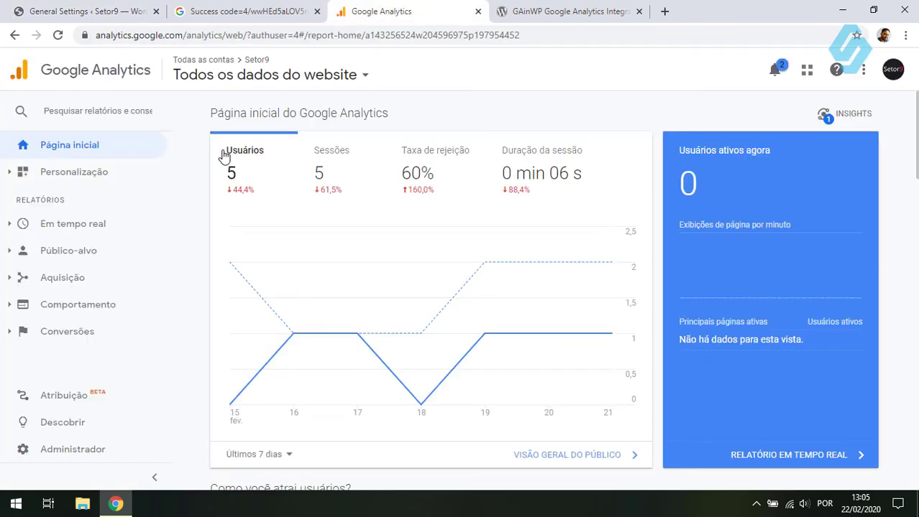
left_click(334, 84)
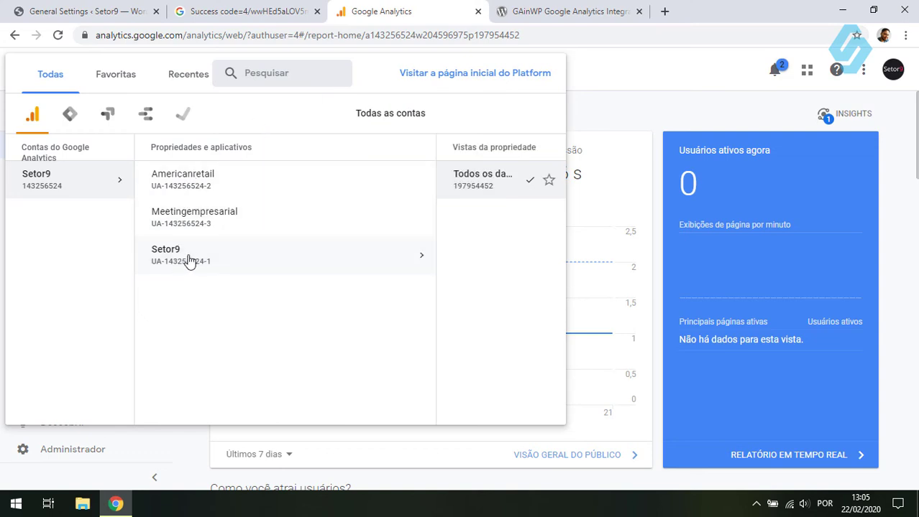
left_click(164, 266)
left_click(86, 11)
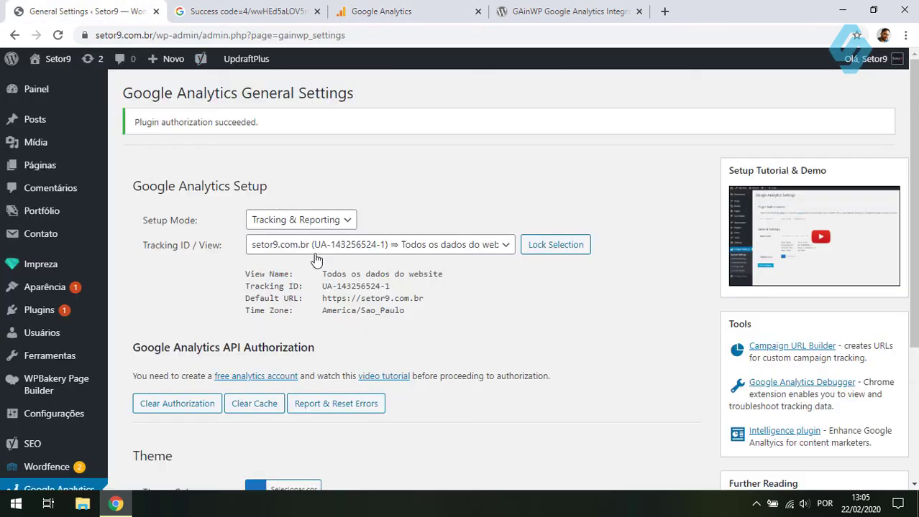
Choose the setor9.com.br "Todos os dados do website" view as the Tracking ID / View and save the general settings.
left_click(373, 250)
left_click(331, 263)
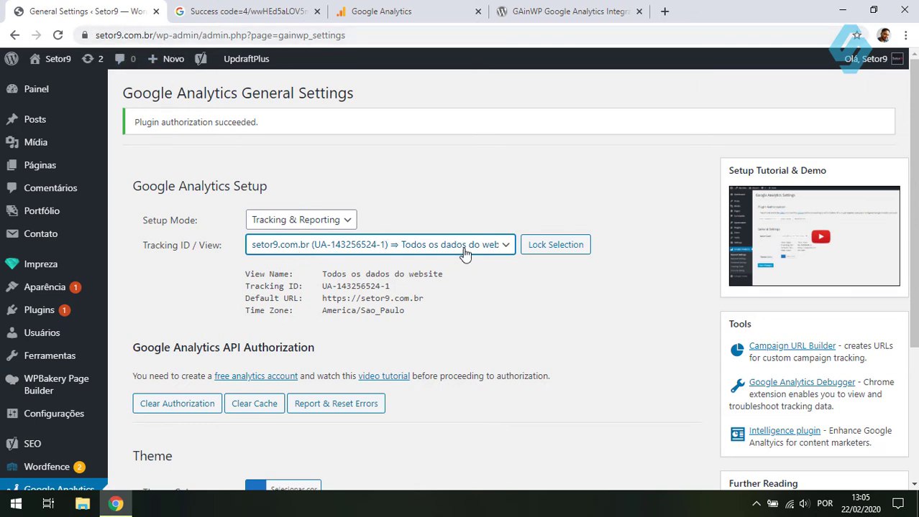
left_click(412, 245)
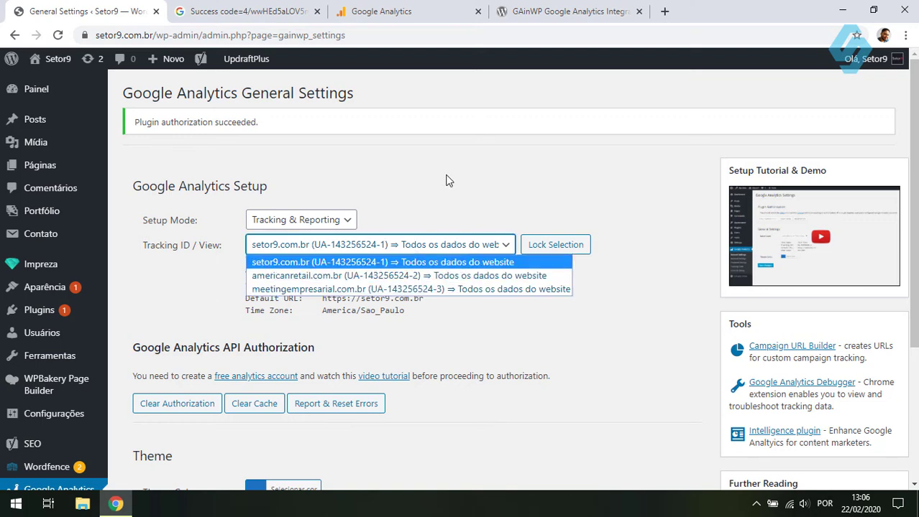
left_click(412, 263)
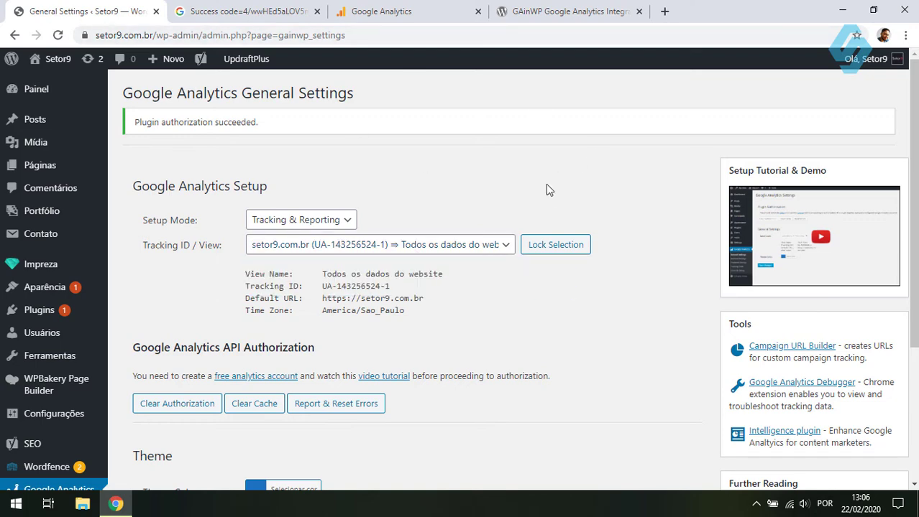
scroll(546, 184, "down", 3)
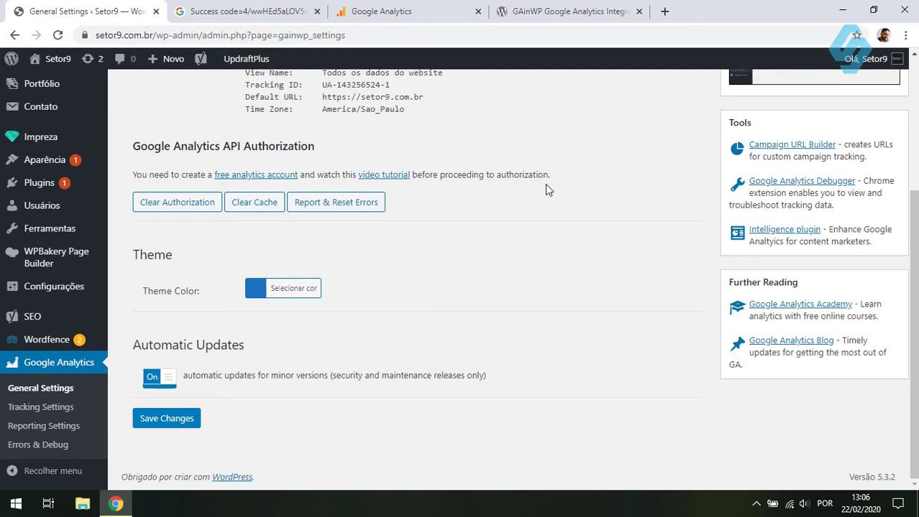
left_click(183, 420)
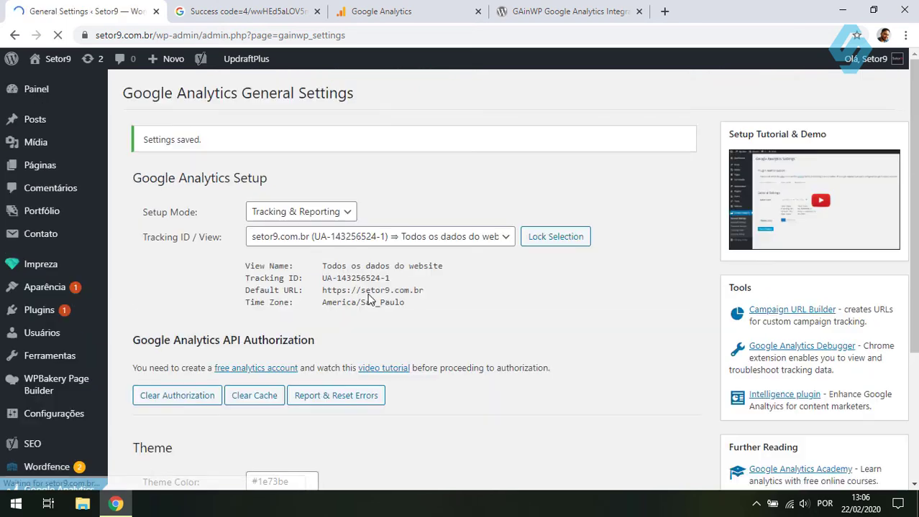
Open the WordPress dashboard and make sure the Google Analytics box is enabled in its screen options.
mouse_move(62, 61)
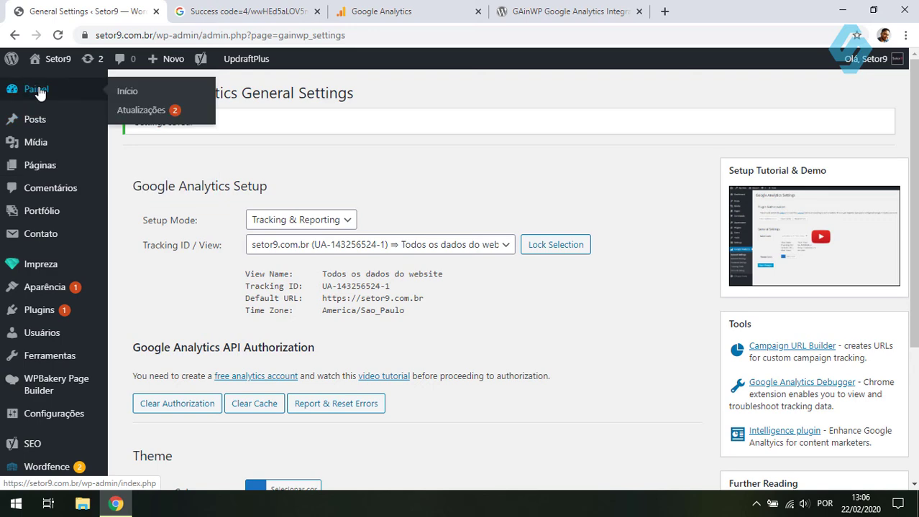
left_click(39, 94)
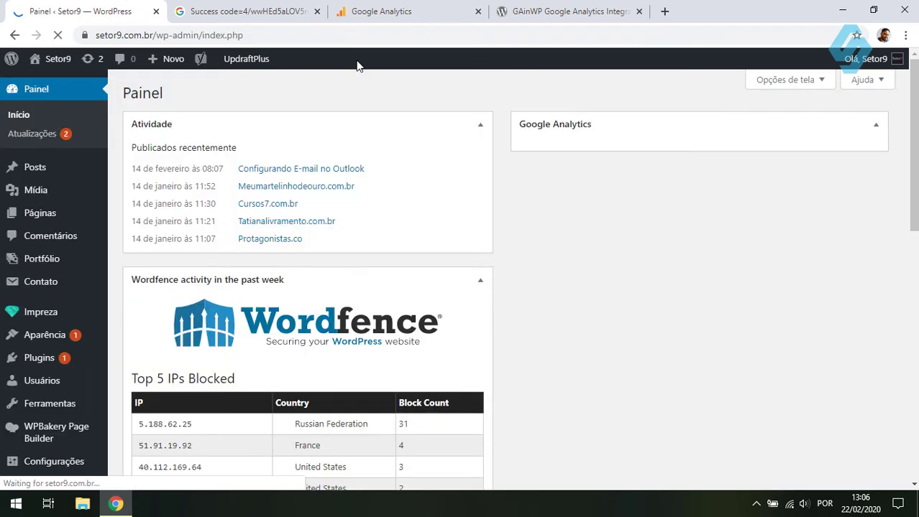
left_click(794, 80)
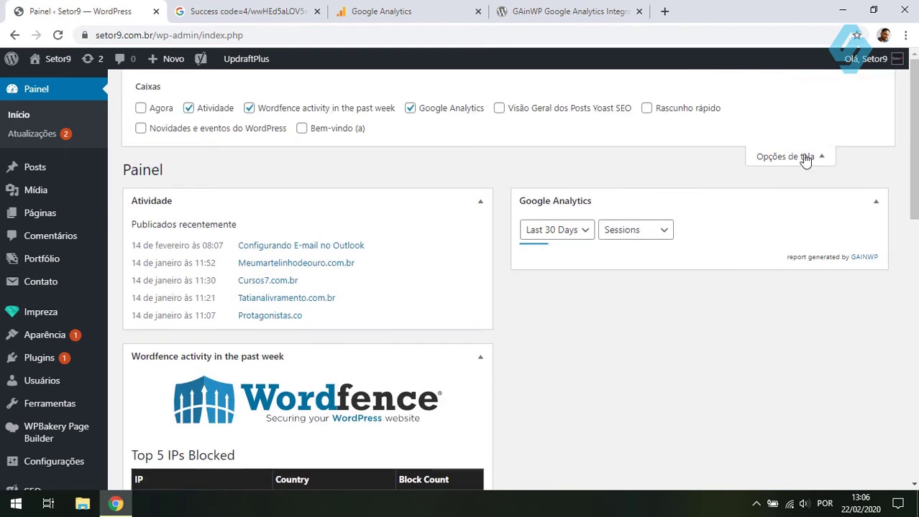
left_click(413, 112)
left_click(411, 109)
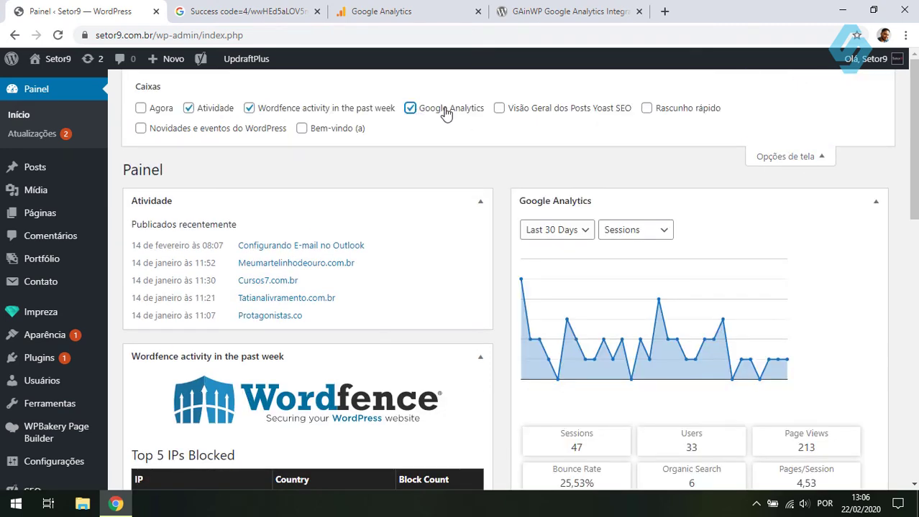
left_click(787, 155)
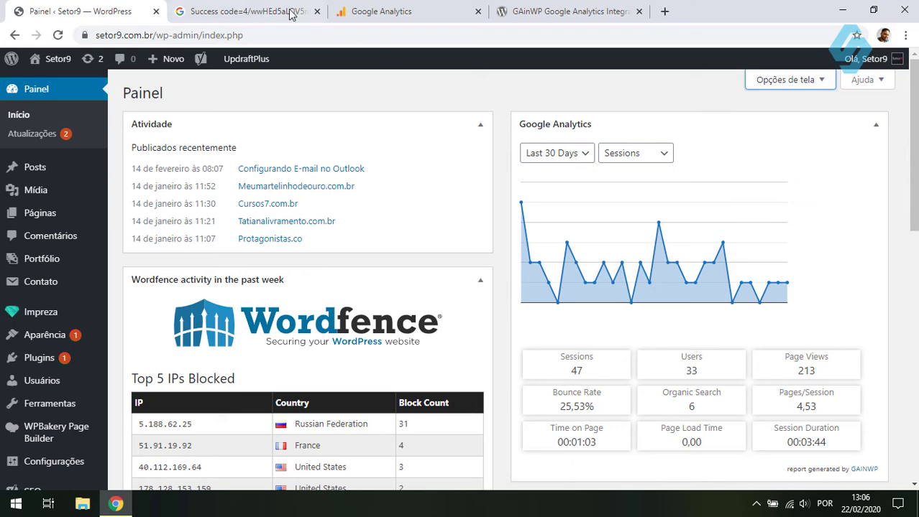
Close the Google access code page and reload the WordPress dashboard.
left_click(317, 11)
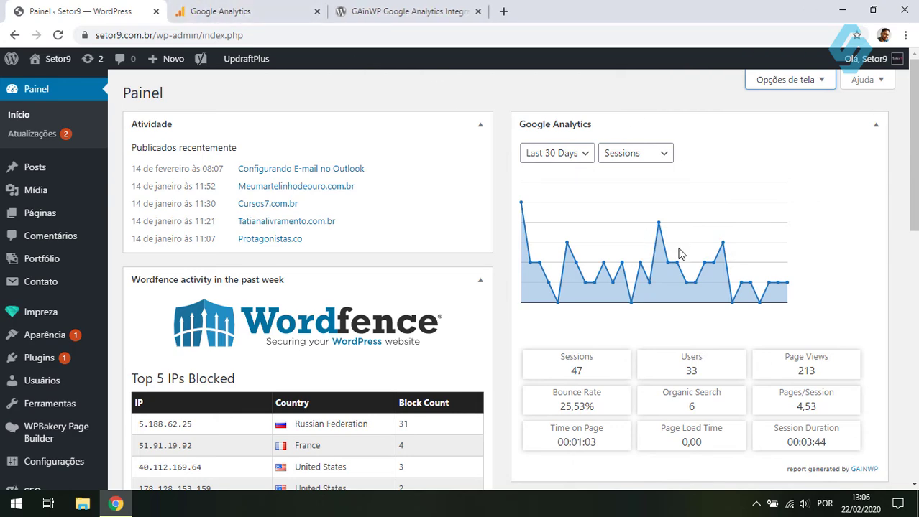
scroll(713, 283, "down", 1)
scroll(713, 283, "up", 1)
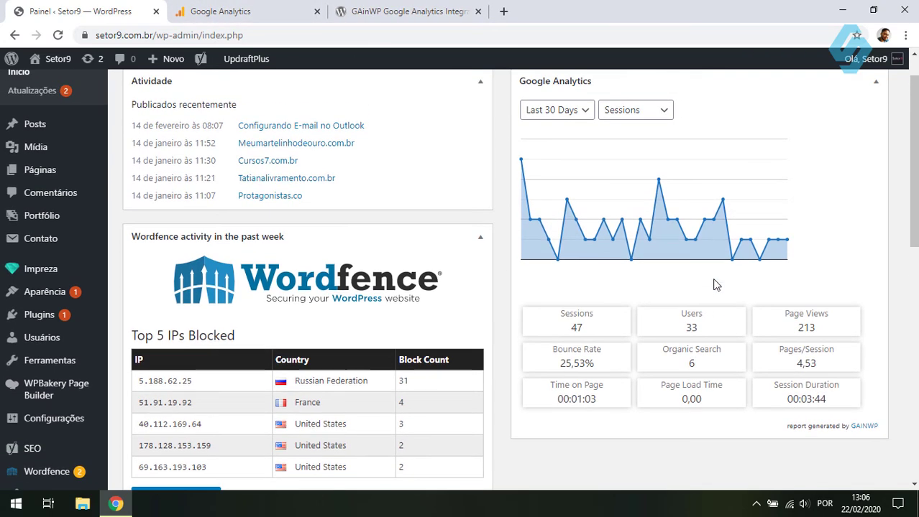
left_click(56, 36)
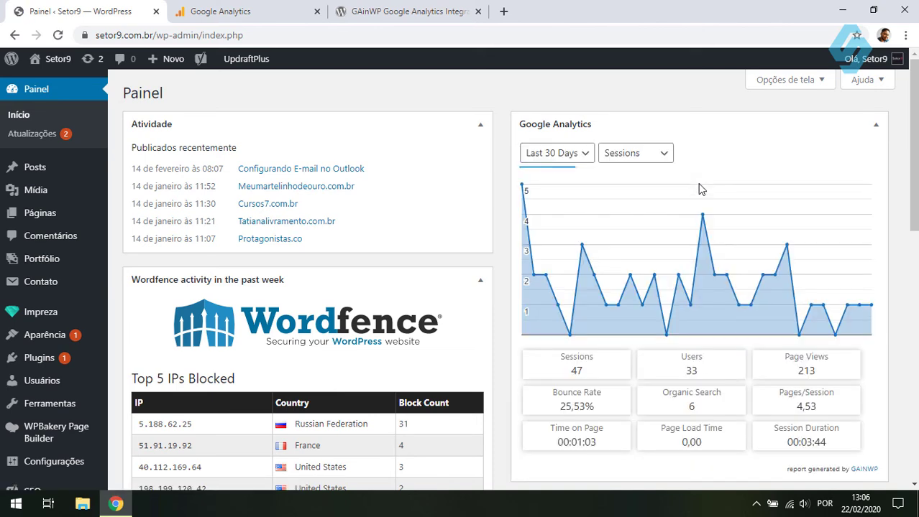
Show the Users report in the dashboard's Google Analytics widget and look through its other report types.
left_click(584, 157)
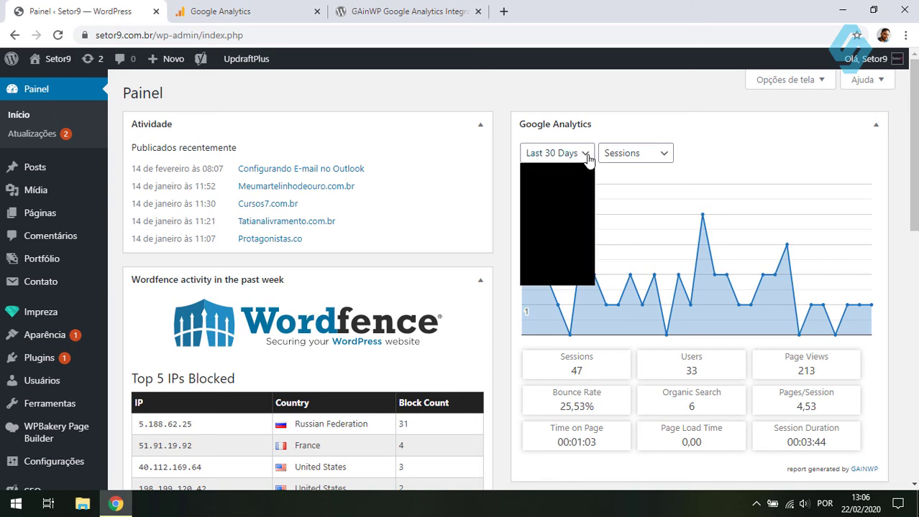
left_click(608, 155)
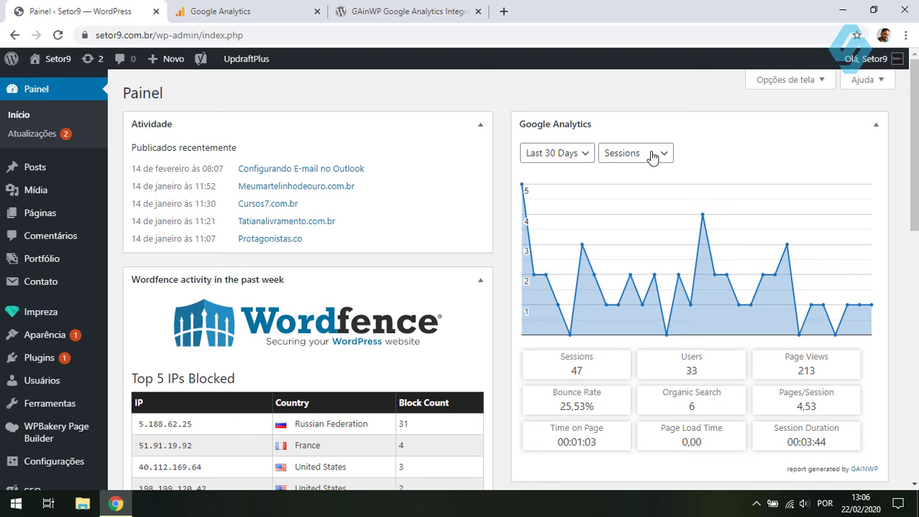
left_click(652, 157)
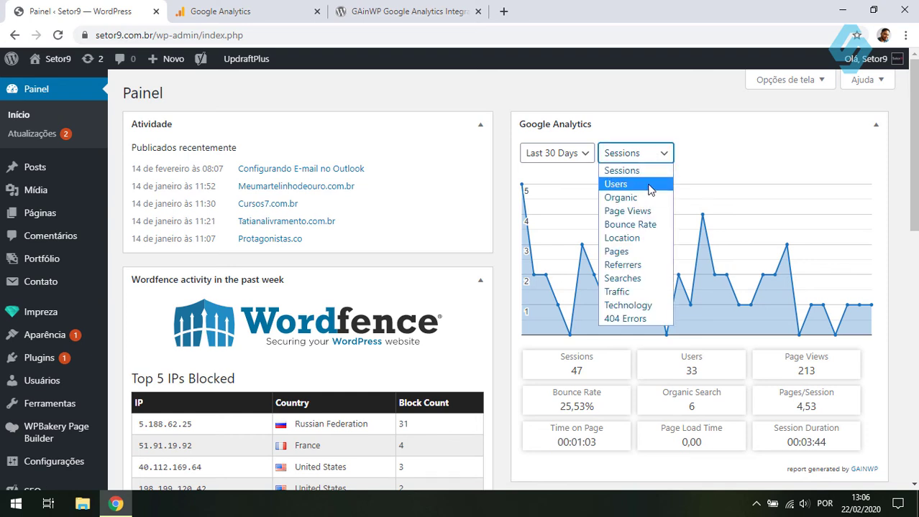
left_click(650, 185)
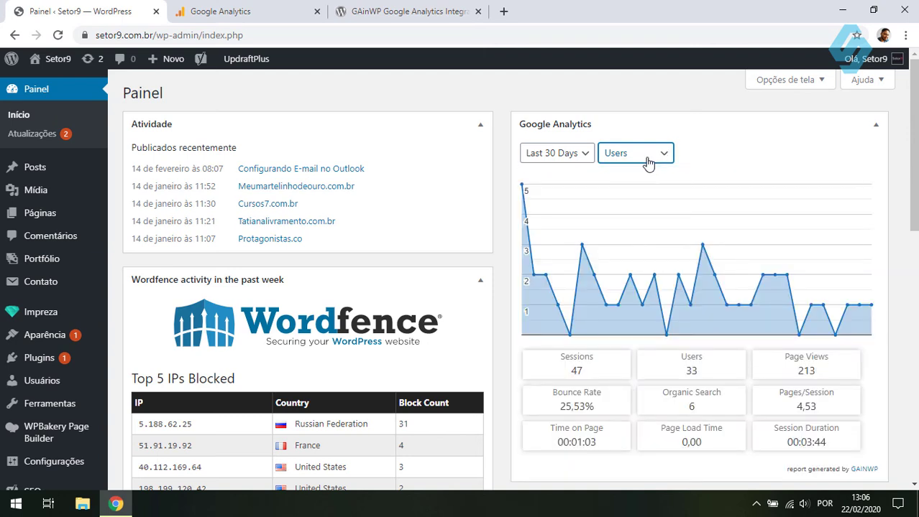
left_click(648, 153)
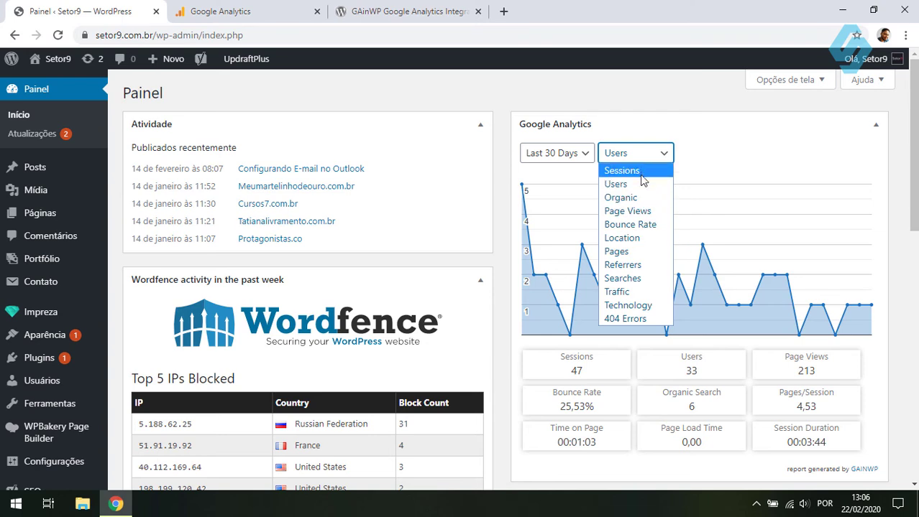
left_click(709, 120)
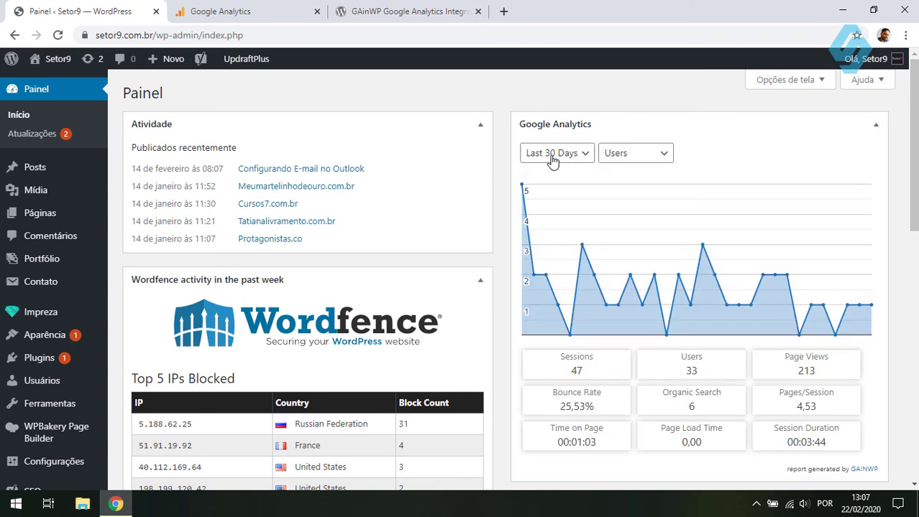
Review the widget's available date ranges and switch its report to Organic.
left_click(551, 155)
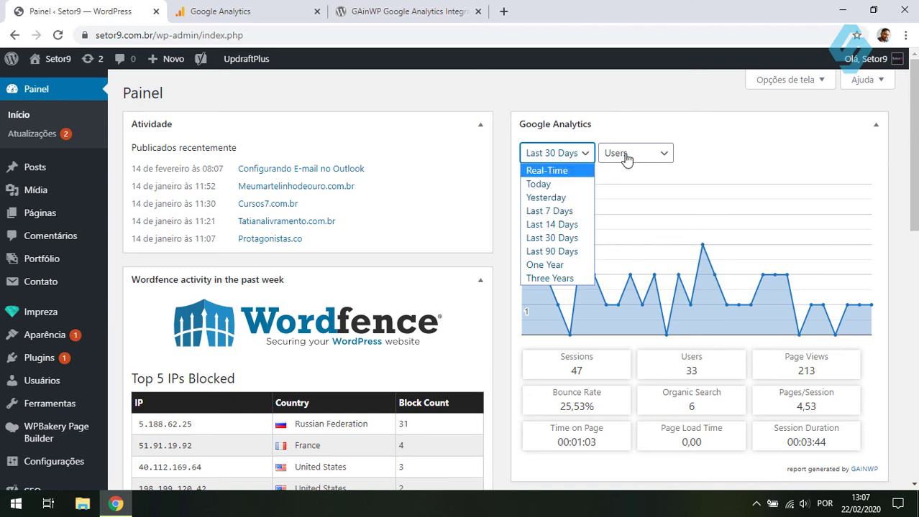
left_click(654, 126)
left_click(658, 127)
left_click(654, 160)
left_click(654, 159)
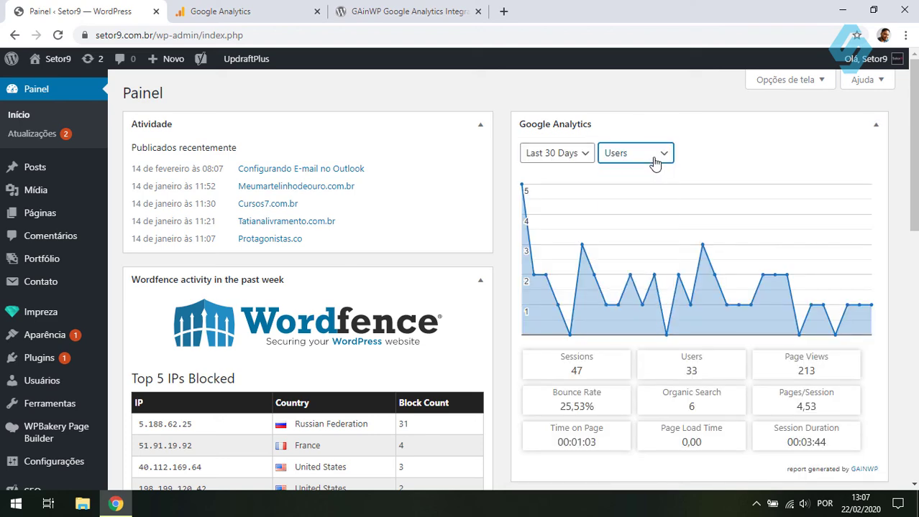
left_click(654, 159)
left_click(641, 201)
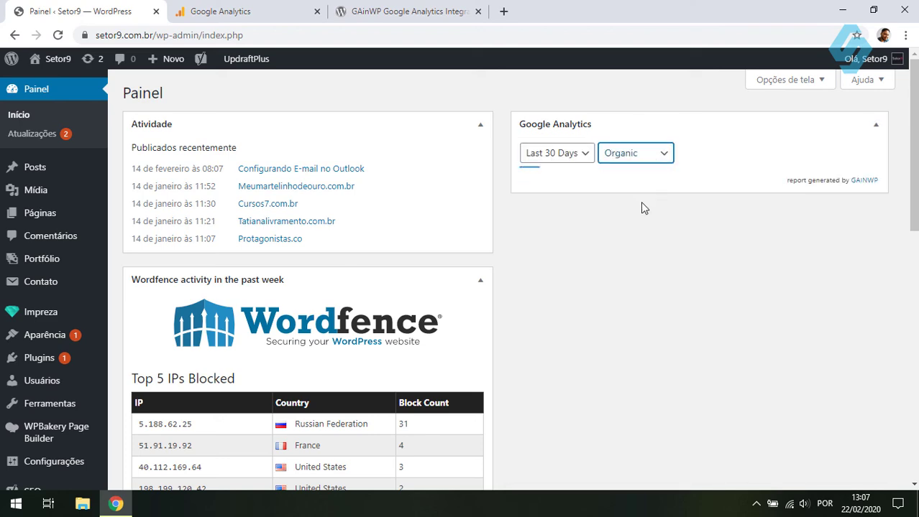
View the Organic report for Last 7 Days, and extend its period to One Year.
left_click(553, 153)
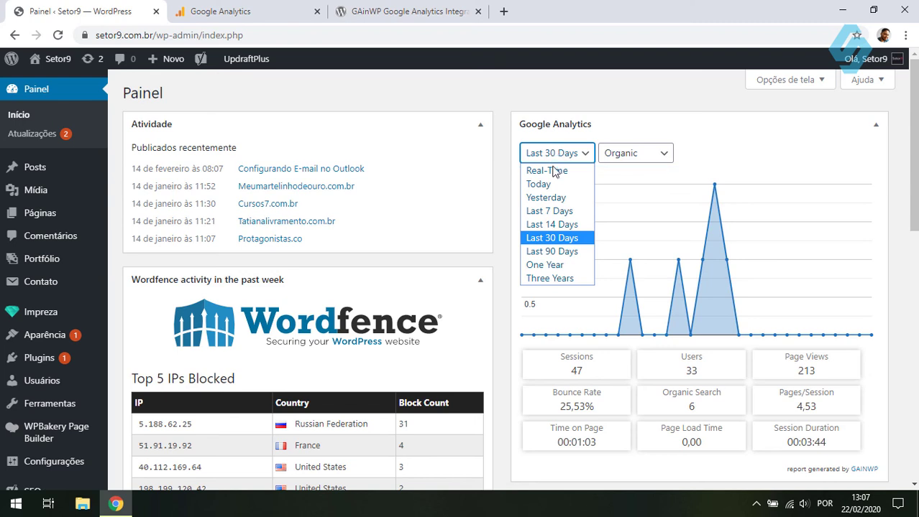
left_click(565, 212)
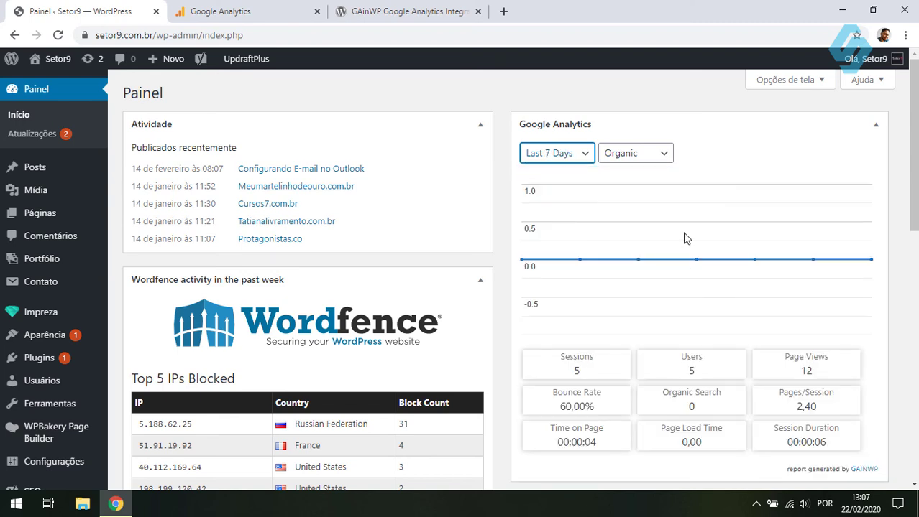
left_click(576, 158)
left_click(566, 267)
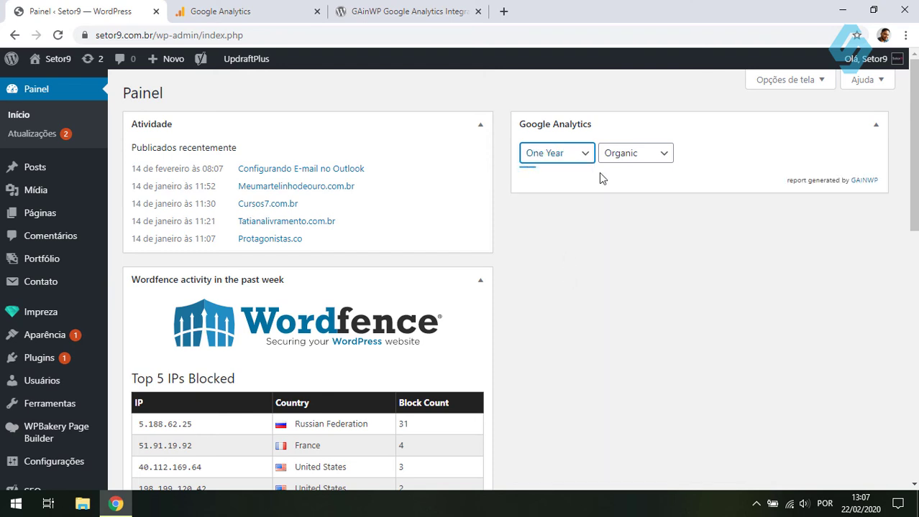
Switch the one-year report to Page Views and examine the chart and the summary metrics below it.
left_click(666, 158)
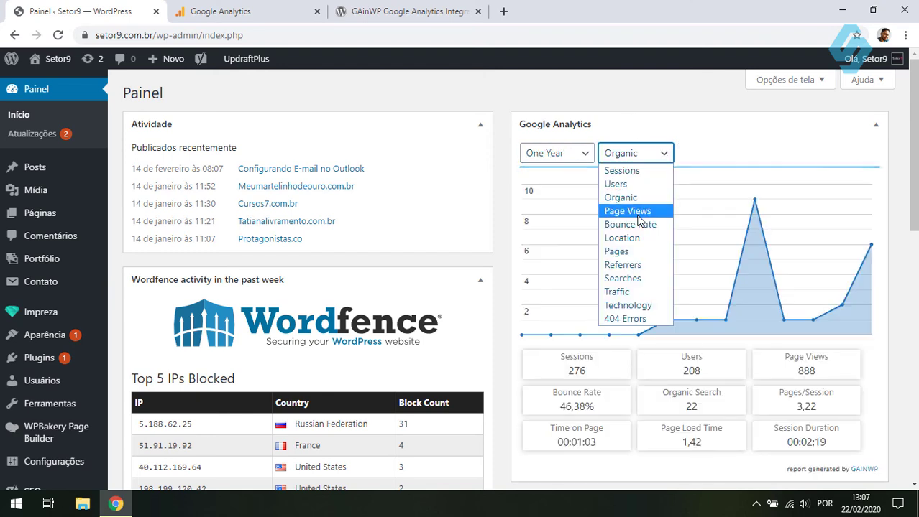
left_click(637, 213)
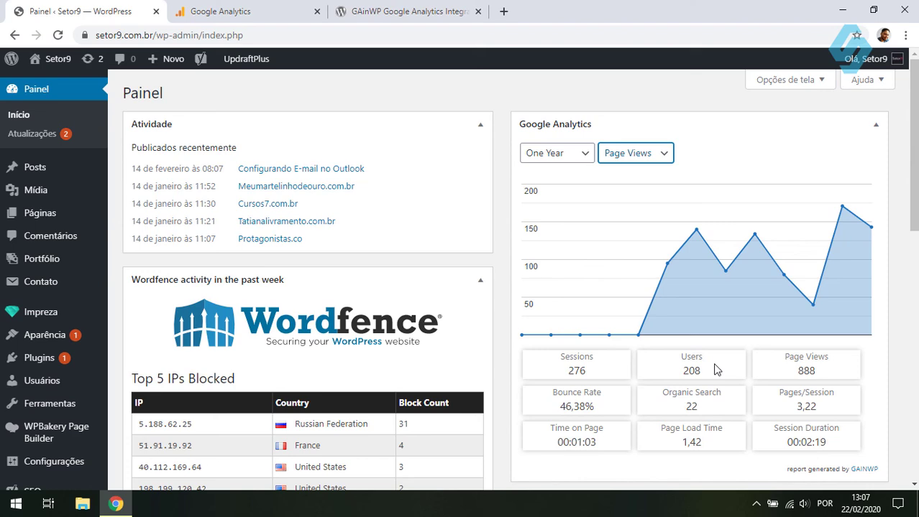
scroll(582, 358, "down", 2)
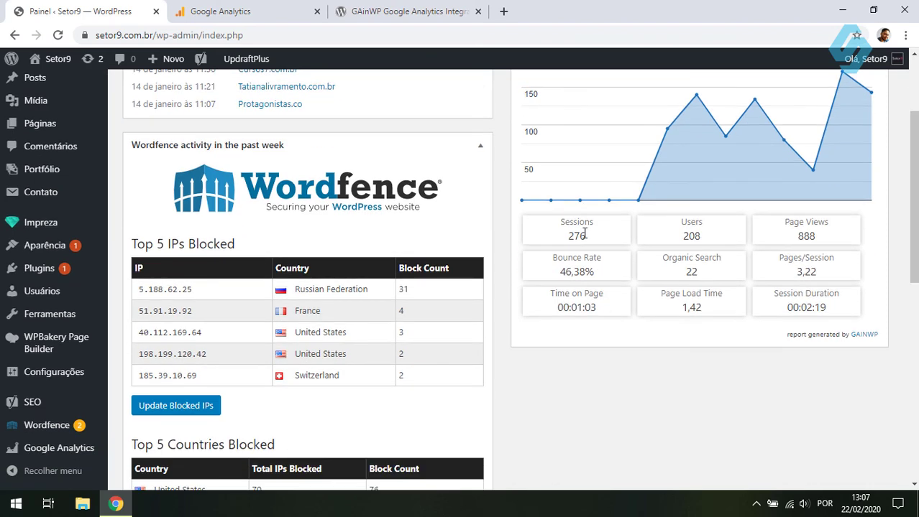
Switch the one-year Google Analytics widget report to Pages and examine the traffic channels and the page list.
scroll(823, 241, "up", 2)
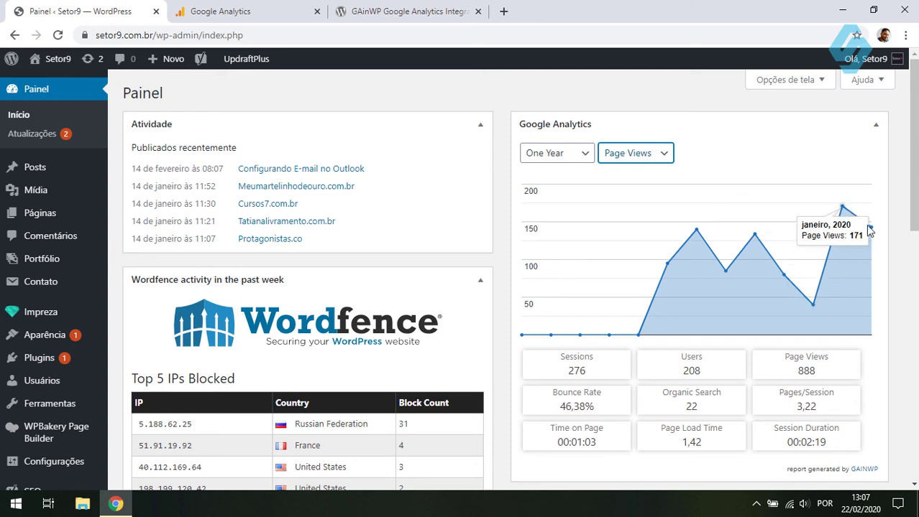
left_click(664, 156)
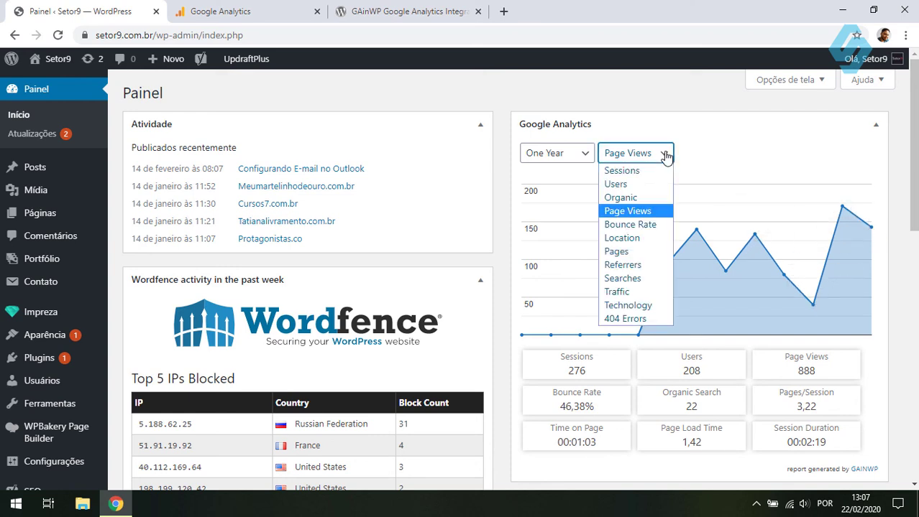
left_click(645, 251)
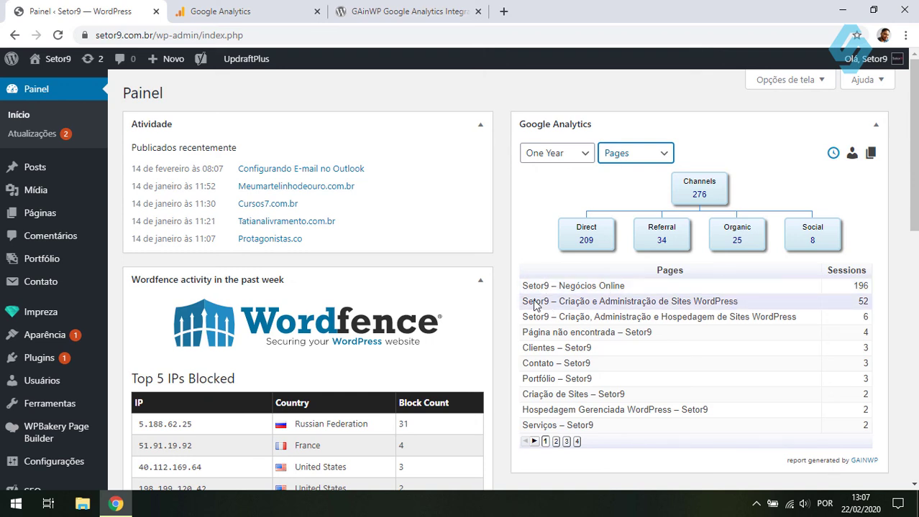
left_click(584, 158)
left_click(584, 159)
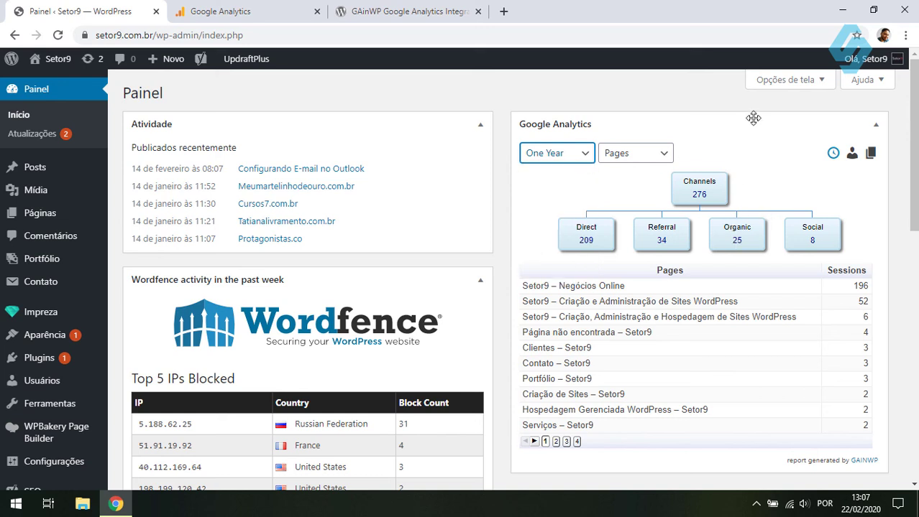
Set the widget's period to Last 30 Days and its report to Sessions, and look over the dashboard.
left_click(557, 159)
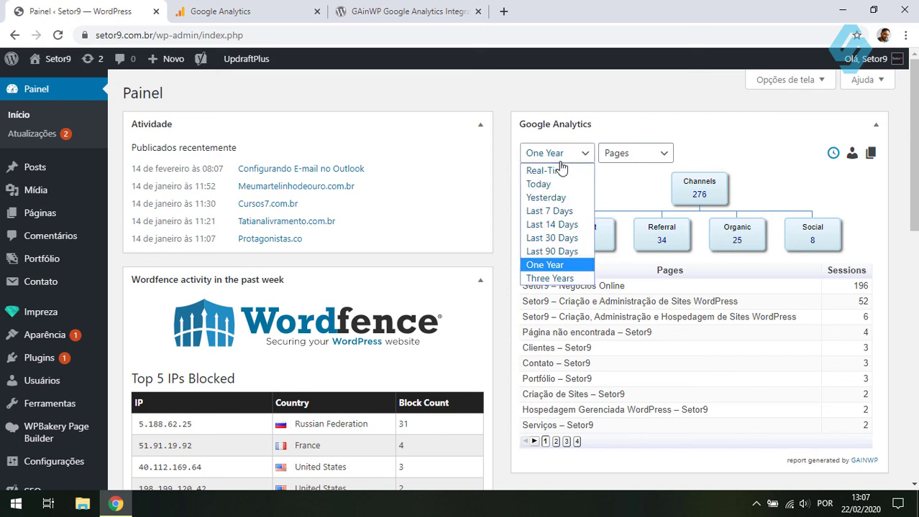
left_click(552, 238)
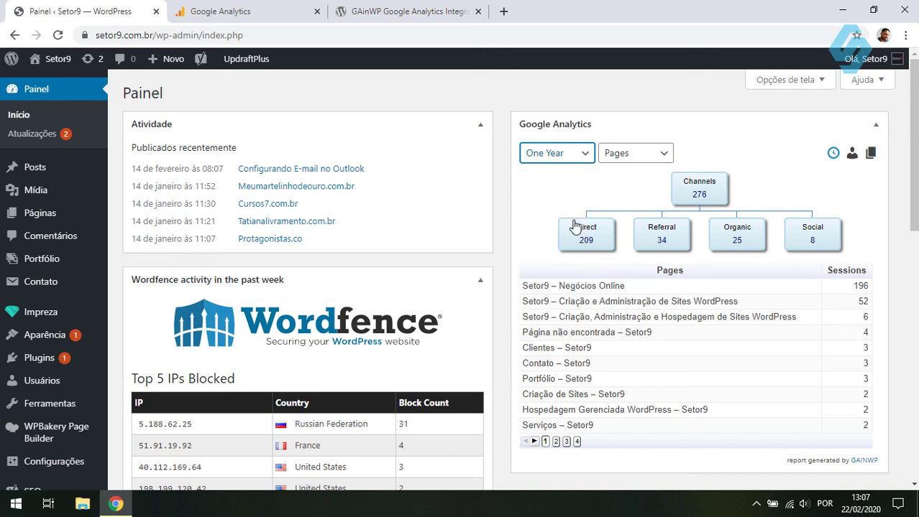
left_click(625, 153)
left_click(620, 167)
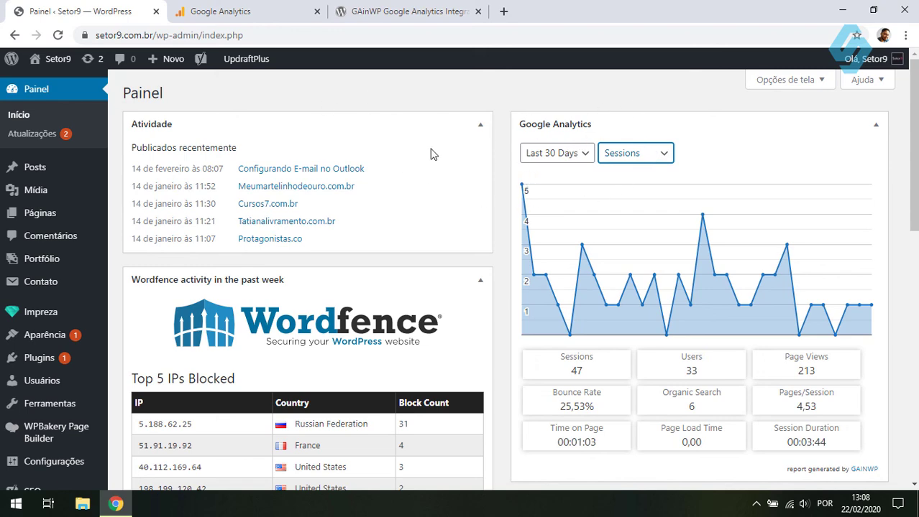
scroll(835, 189, "down", 5)
scroll(834, 189, "up", 5)
Reload the Google Analytics home page of the Setor9 account and return to the WordPress dashboard.
left_click(237, 12)
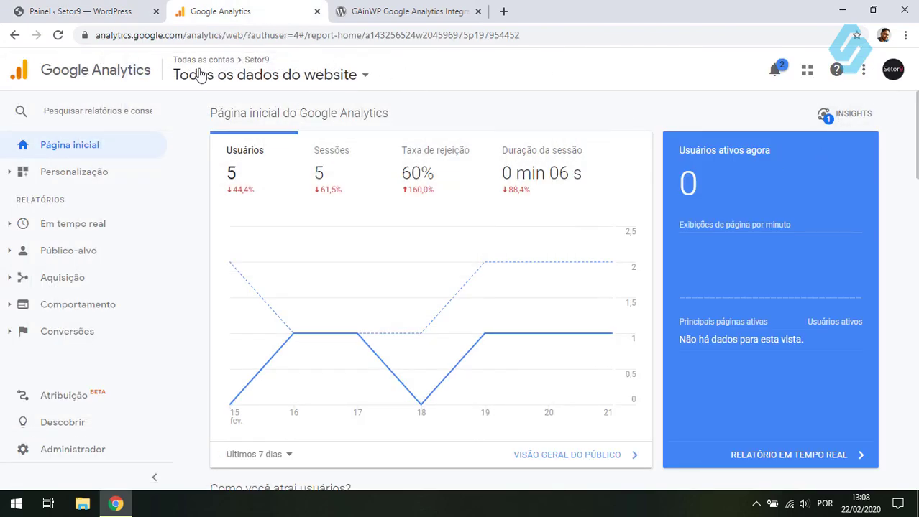
left_click(55, 40)
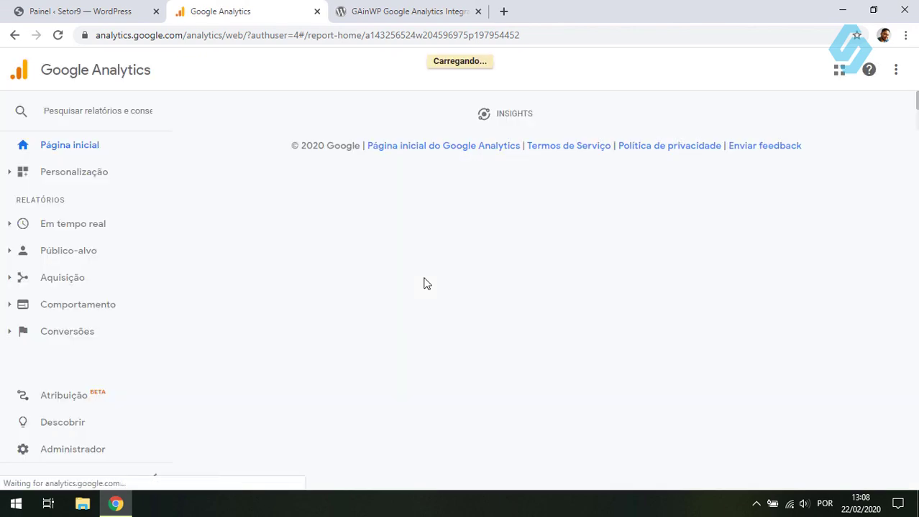
left_click(140, 10)
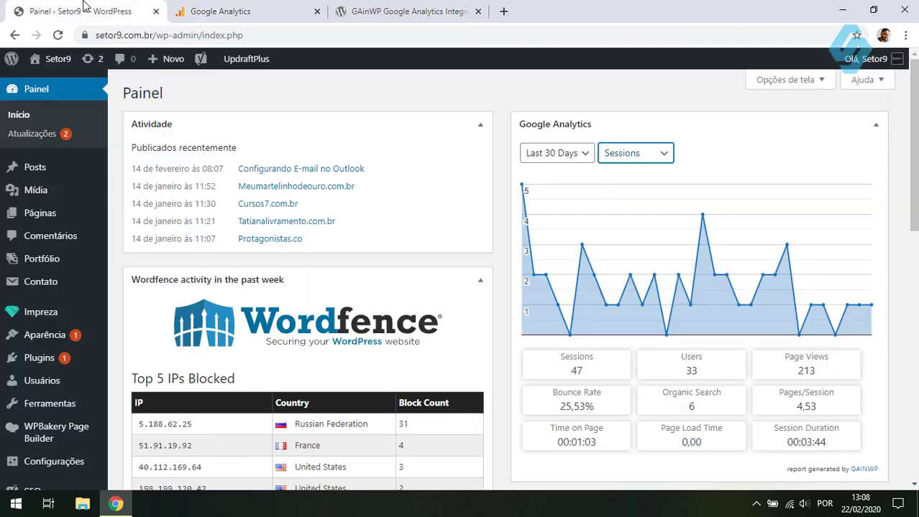
Show the Reviews section of the GAinWP plugin page on WordPress.org, along with the plugin's title and banner.
left_click(424, 9)
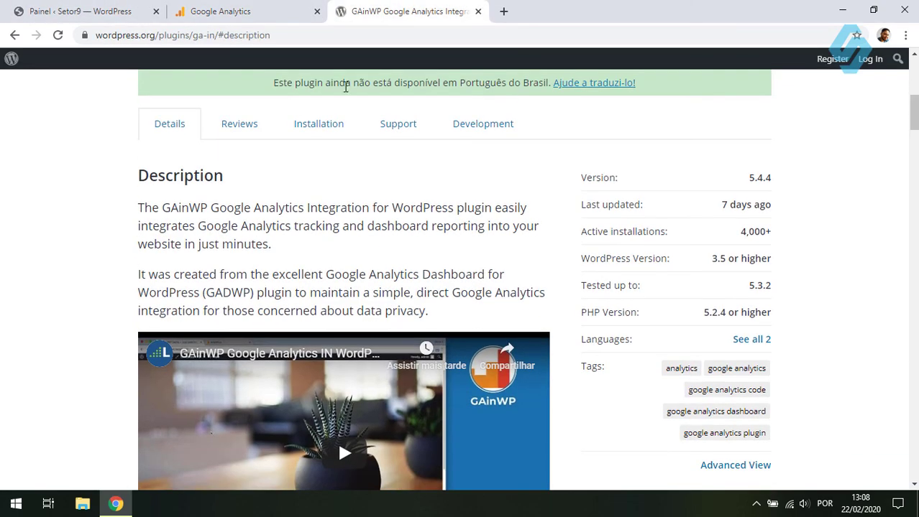
left_click(211, 122)
scroll(461, 218, "up", 5)
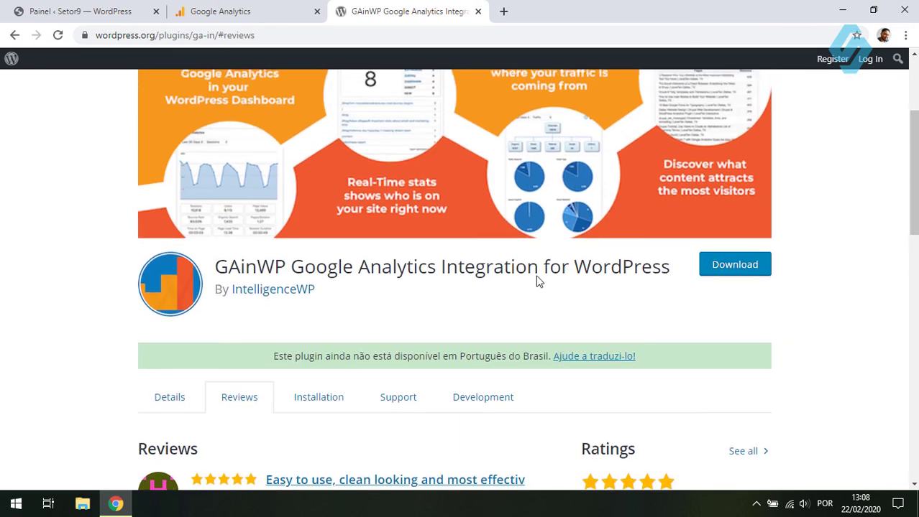